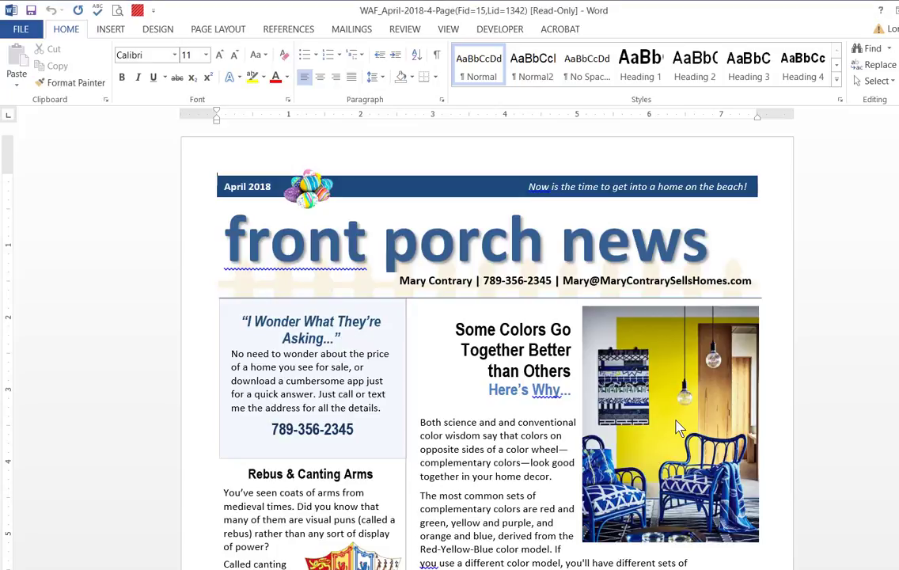
Replace the picture beside the "Some Colors Go Together Better than Others" article with the color image from the Placeholder Images folder
left_click(676, 427)
right_click(676, 427)
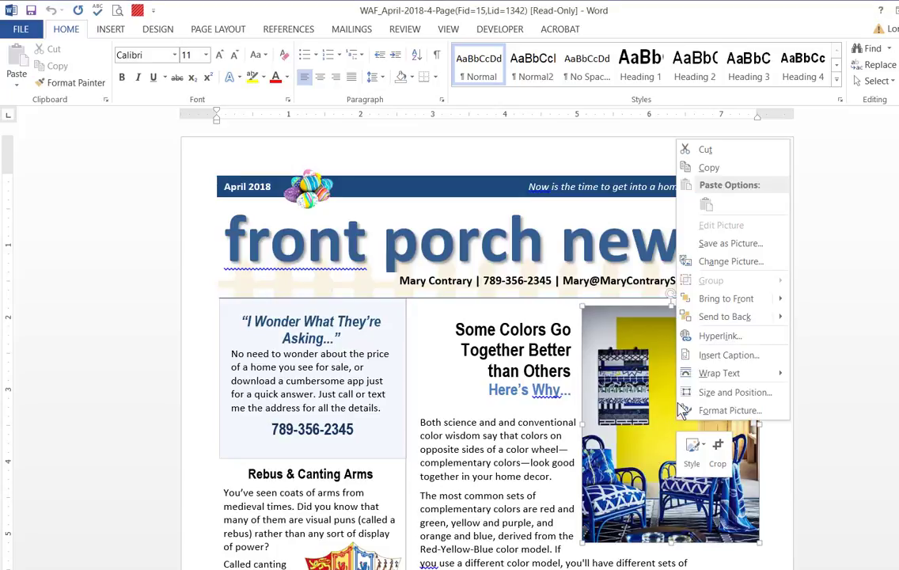
left_click(722, 264)
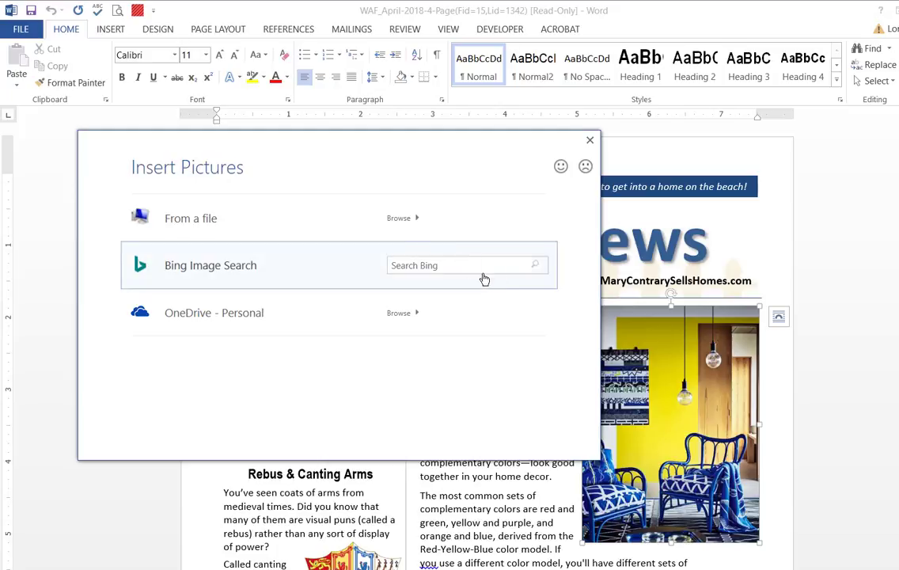
left_click(397, 227)
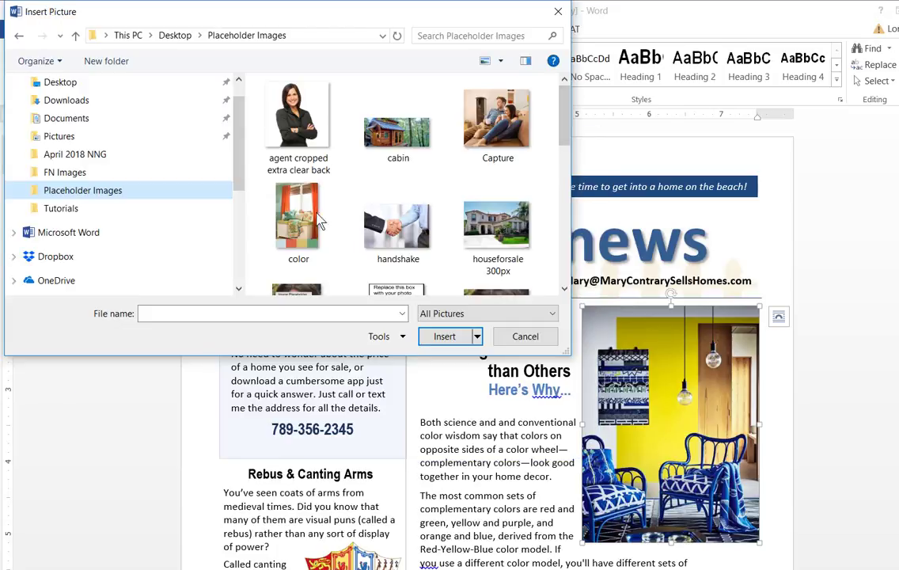
left_click(299, 226)
double_click(299, 226)
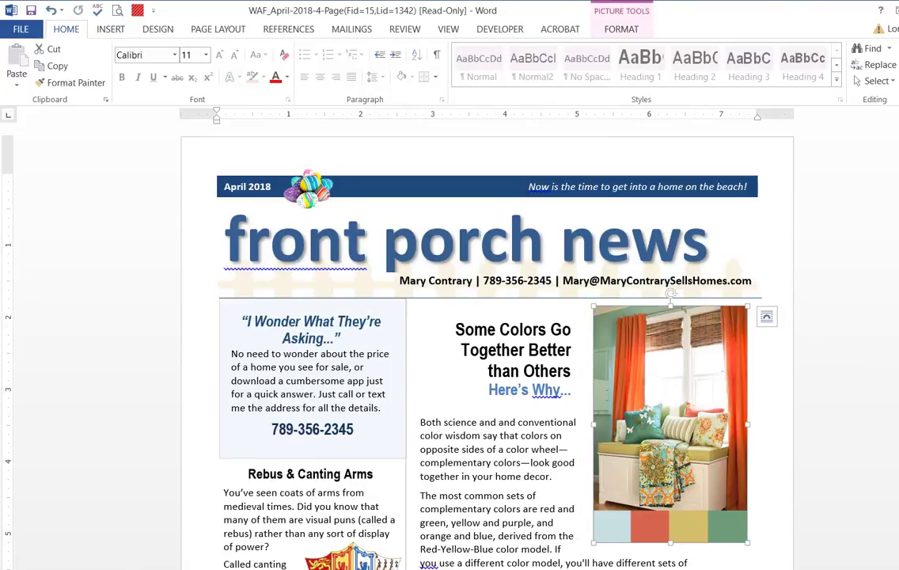
Widen the new color picture slightly so its right edge lines up with the edge of the header banner
scroll(487, 340, "down", 3)
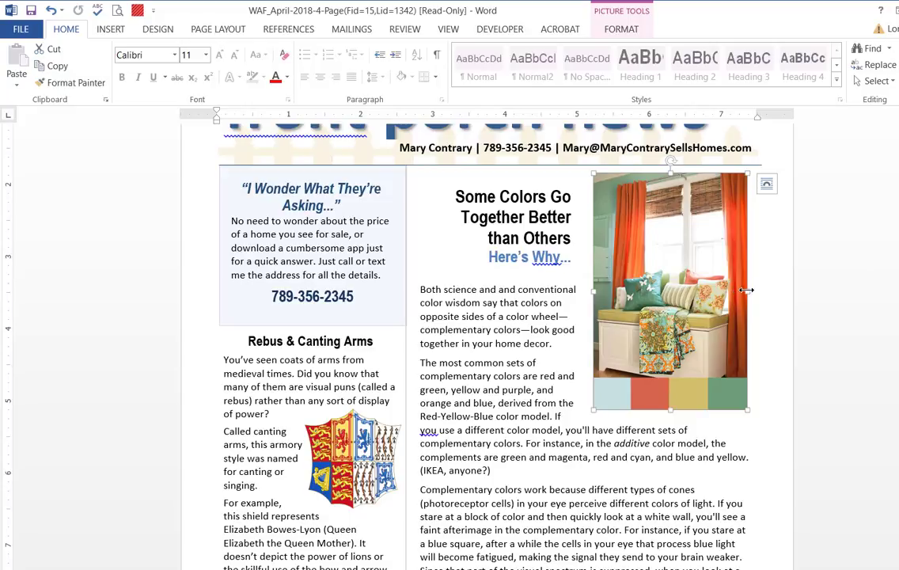
left_click_drag(746, 290, 758, 291)
scroll(875, 216, "up", 3)
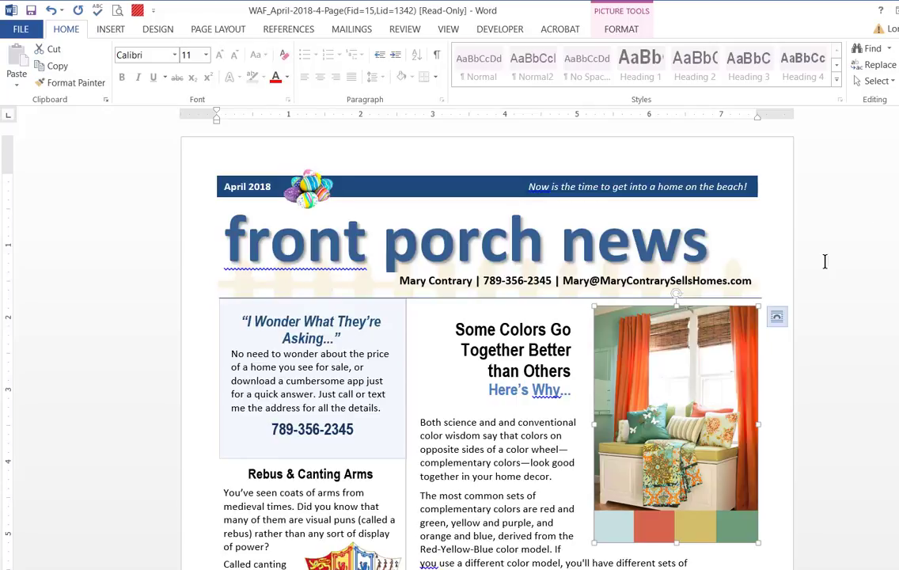
Replace the agent portrait on the last page with the "agent cropped extra clear back" image from Placeholder Images
left_click_drag(898, 152, 898, 521)
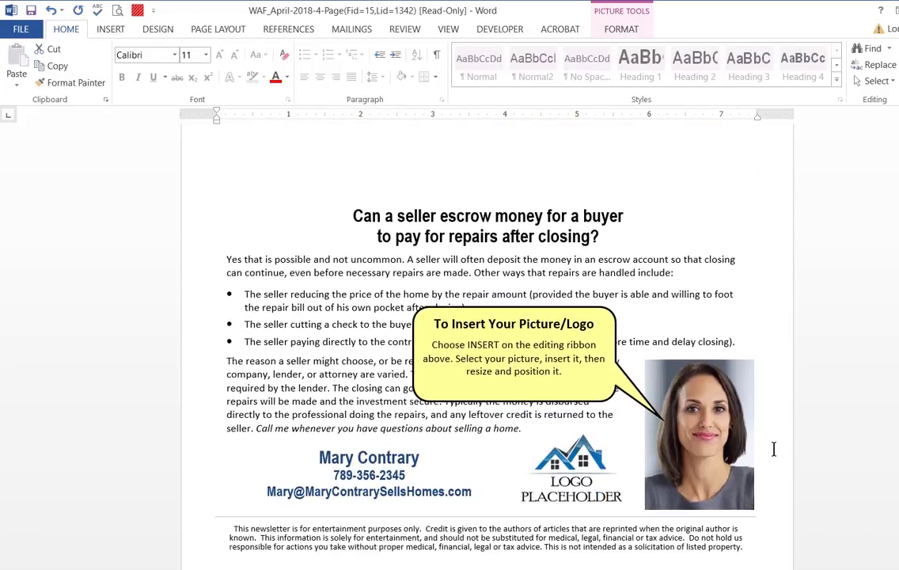
left_click(696, 448)
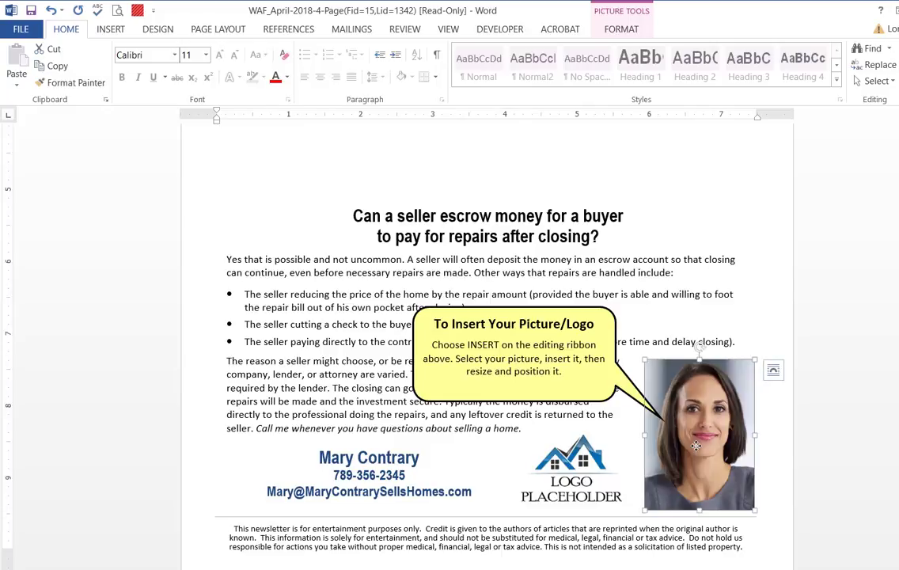
right_click(696, 448)
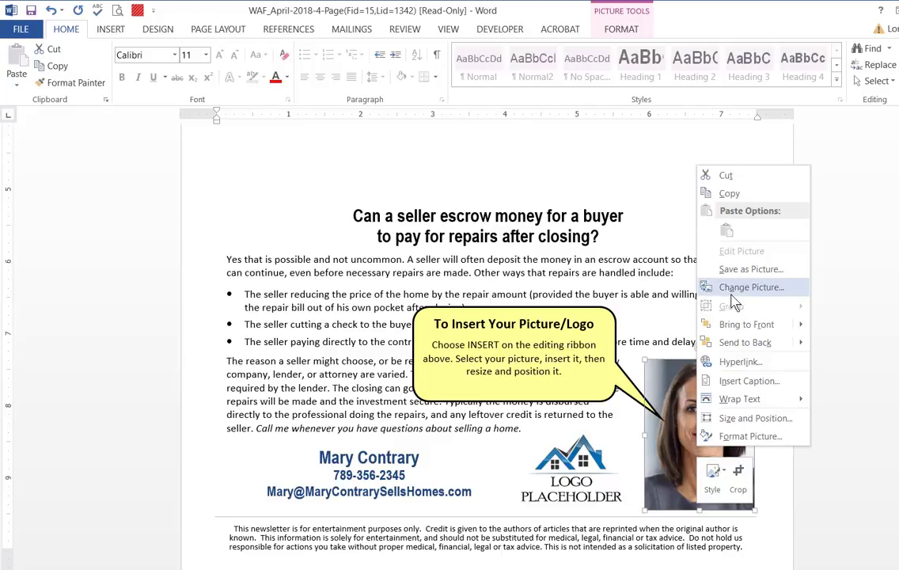
left_click(739, 288)
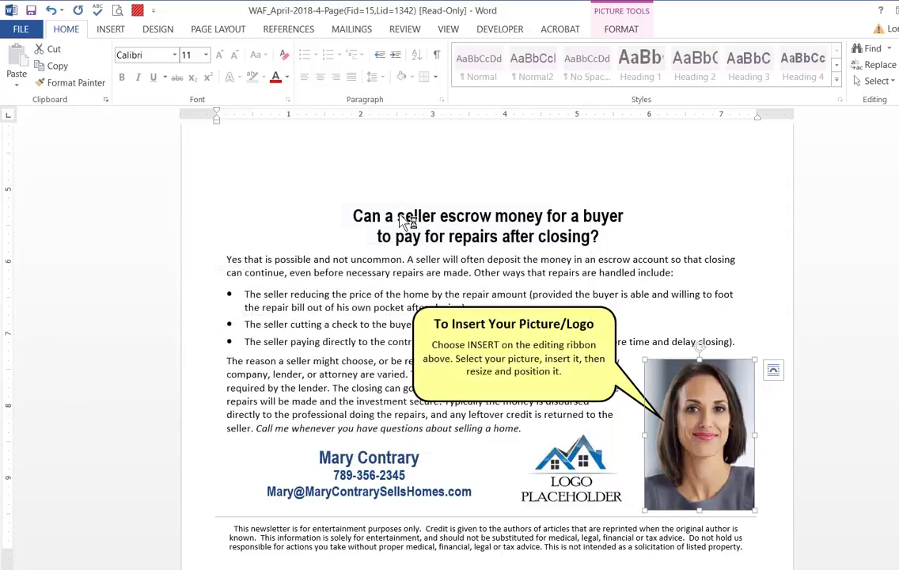
double_click(348, 162)
Enlarge the new agent photo slightly and move it down so it rests on the line above the disclaimer
left_click_drag(642, 368, 631, 356)
left_click_drag(718, 433, 722, 457)
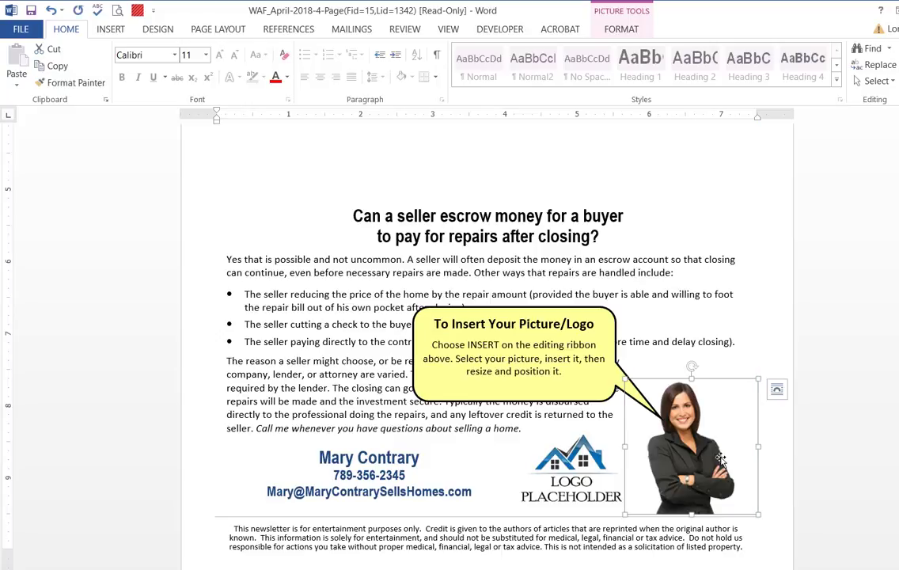
left_click(828, 418)
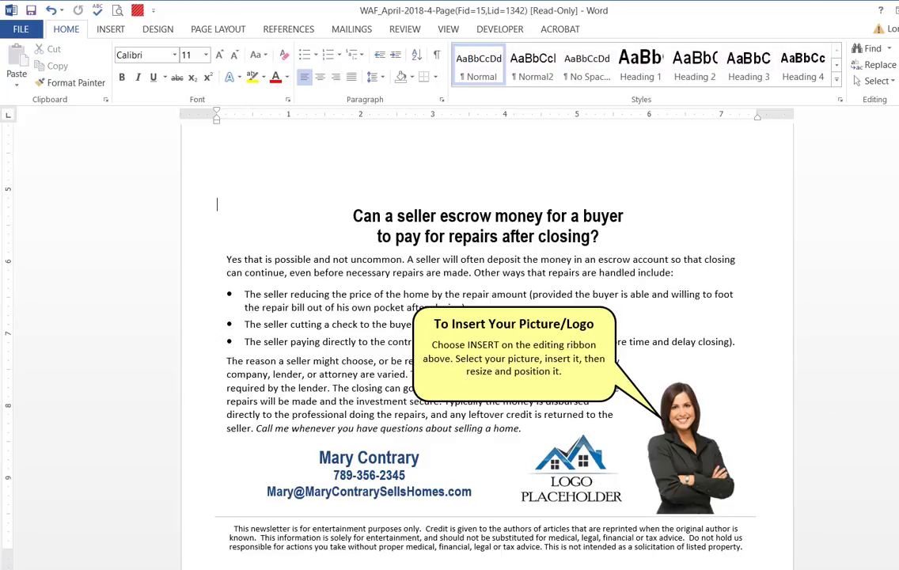
Look through the newsletter from the first page down to the "Exploring Active Retirement Communities?" article, checking its text boxes
left_click_drag(898, 537, 898, 159)
scroll(289, 341, "down", 4)
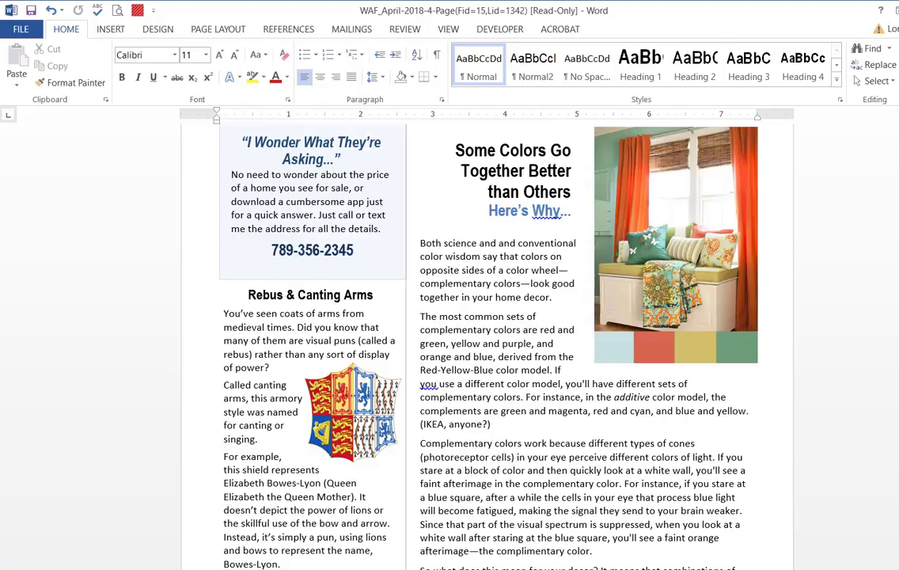
left_click_drag(898, 189, 898, 318)
left_click(441, 326)
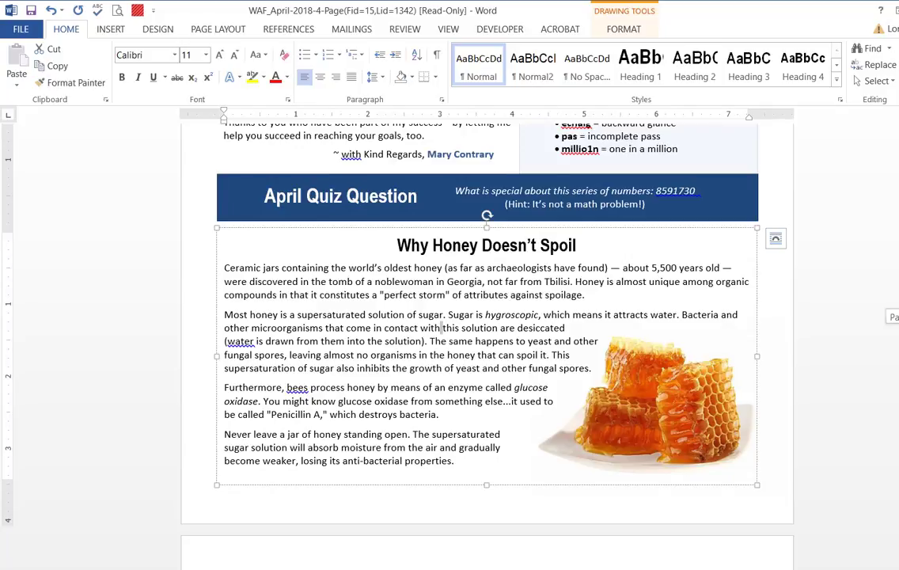
scroll(592, 265, "down", 8)
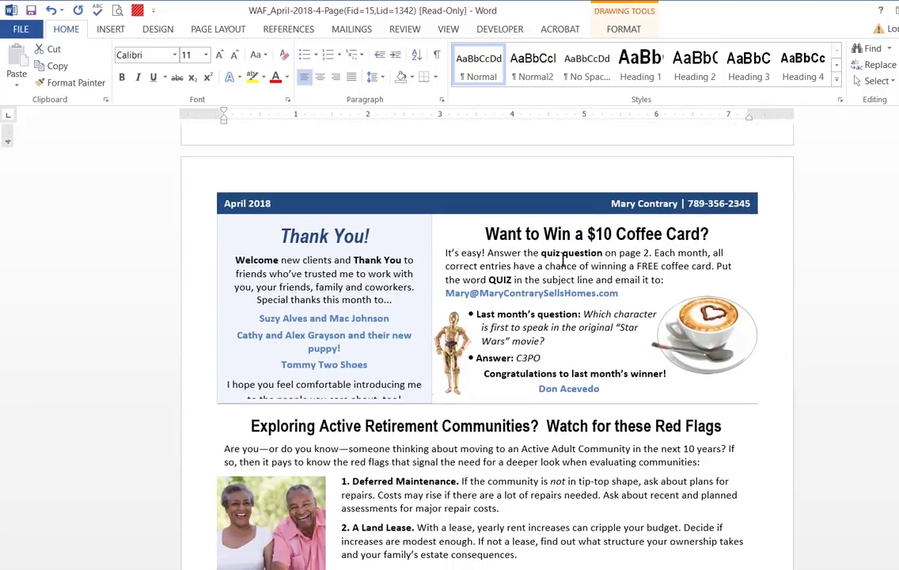
left_click(562, 266)
scroll(337, 275, "down", 3)
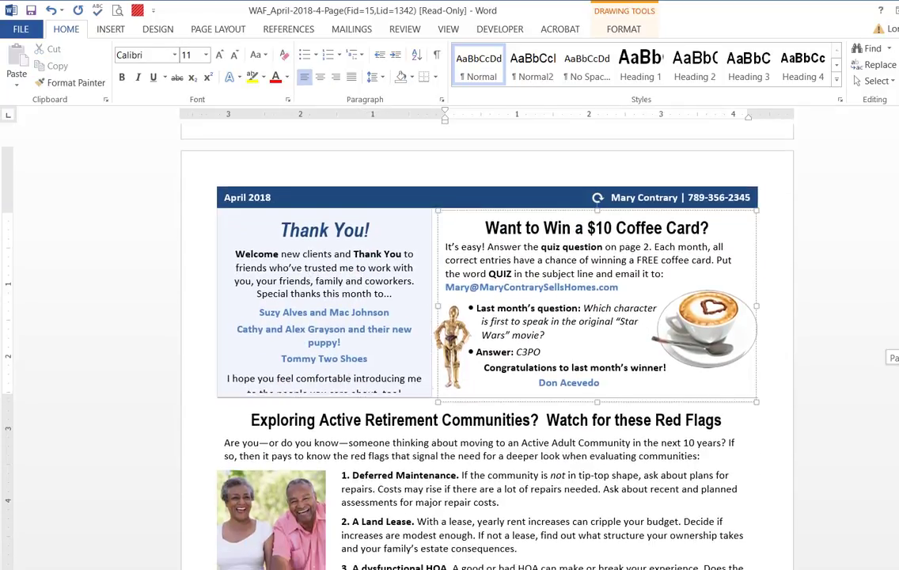
scroll(559, 328, "down", 2)
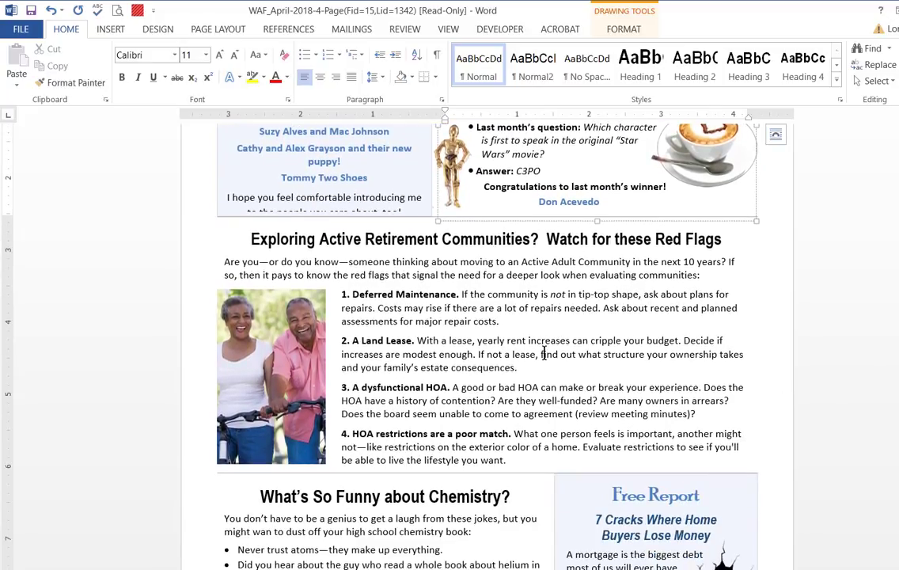
left_click(491, 294)
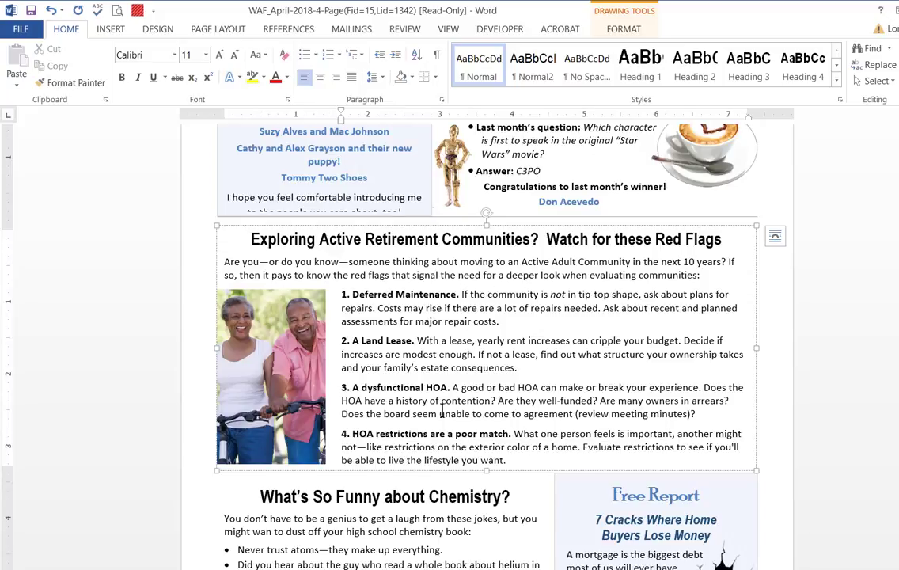
Move the couple's photo rightward over the retirement article's text and set the left indent of the four numbered paragraphs to 0
left_click(272, 344)
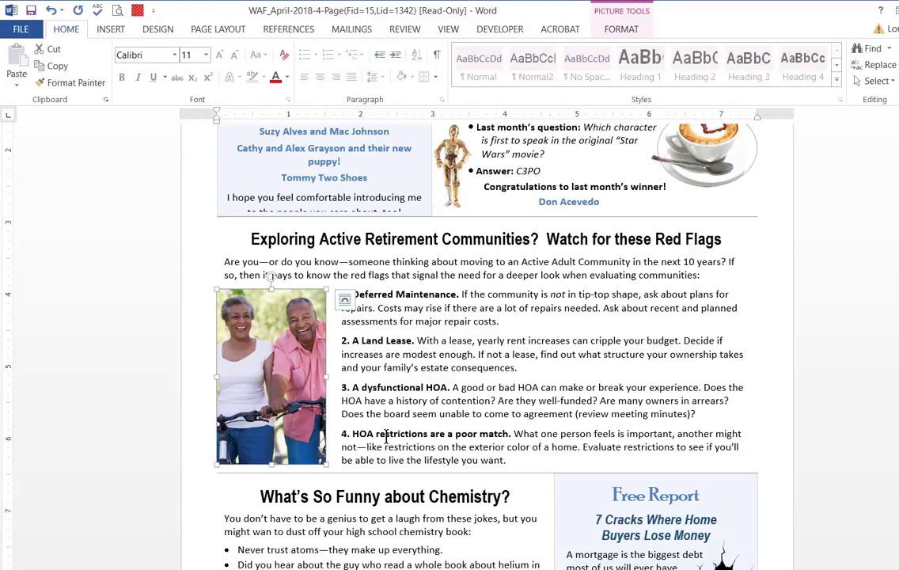
left_click_drag(251, 336, 590, 336)
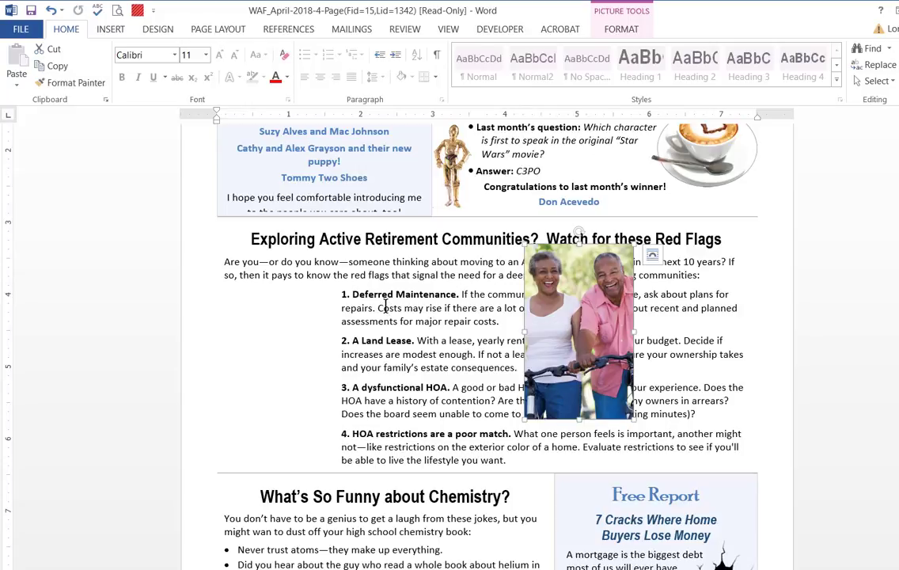
left_click(352, 294)
mouse_move(352, 295)
left_mouse_down()
mouse_move(373, 308)
mouse_move(383, 447)
left_mouse_up()
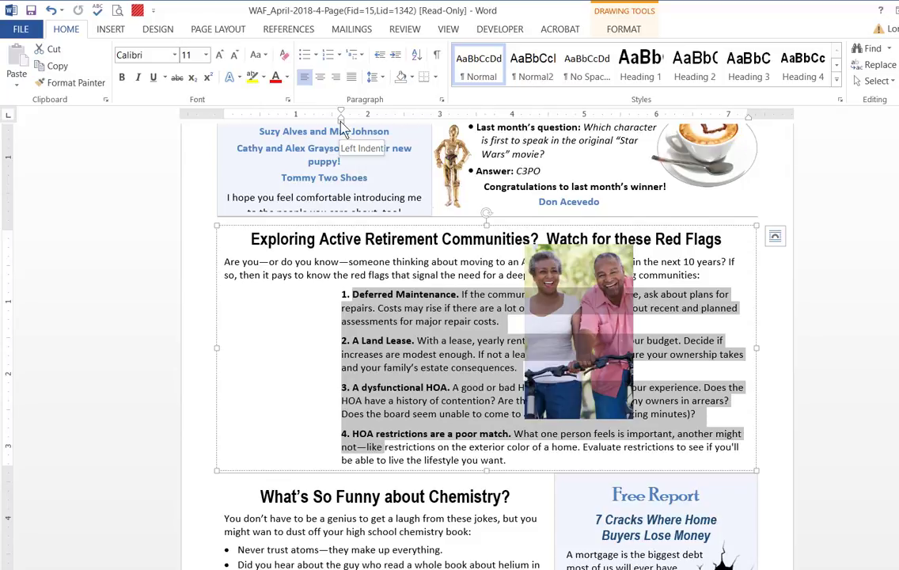
mouse_move(340, 123)
left_mouse_down()
mouse_move(202, 131)
mouse_move(261, 133)
mouse_move(226, 131)
left_mouse_up()
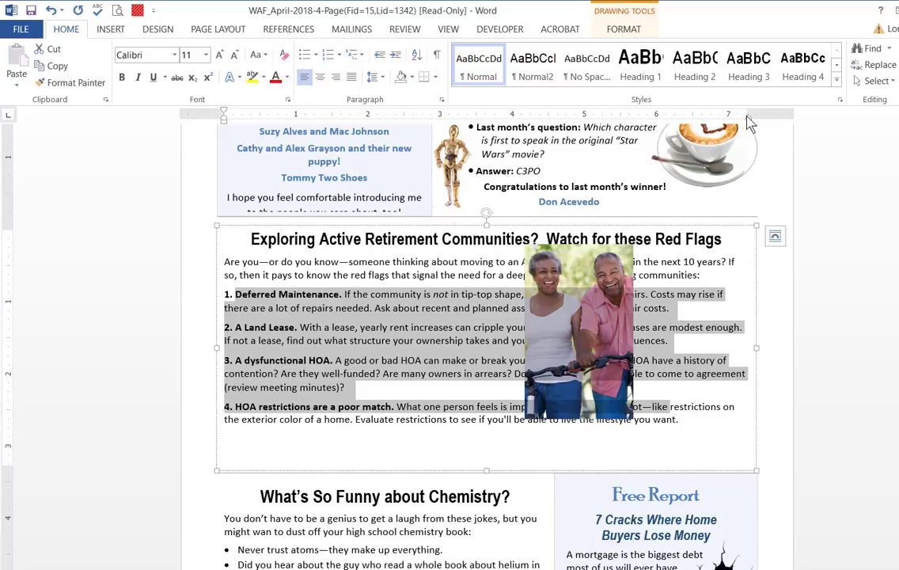
Set the numbered paragraphs' right indent to about 5.5 inches and place the couple's photo in the space at their right
mouse_move(746, 119)
left_mouse_down()
mouse_move(650, 134)
mouse_move(554, 127)
mouse_move(601, 129)
left_mouse_up()
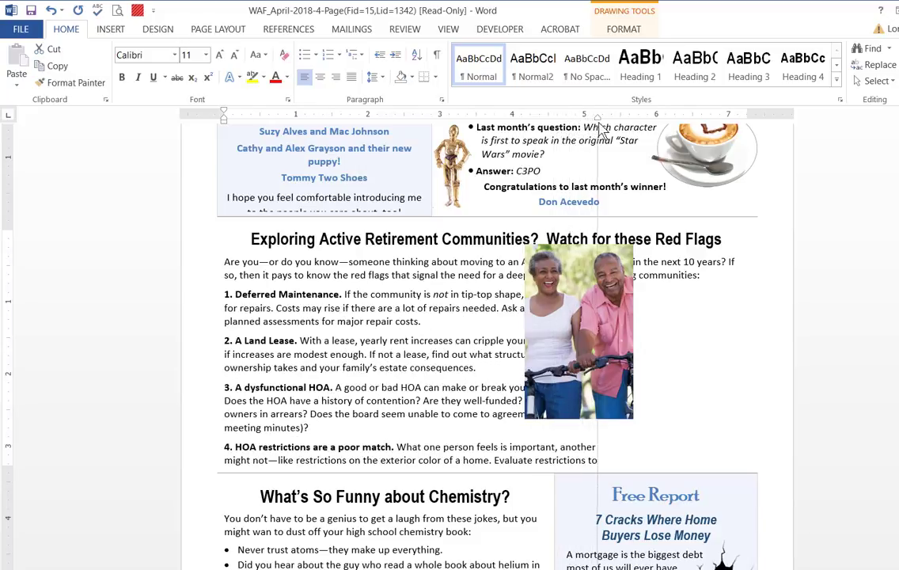
left_click_drag(578, 278, 701, 317)
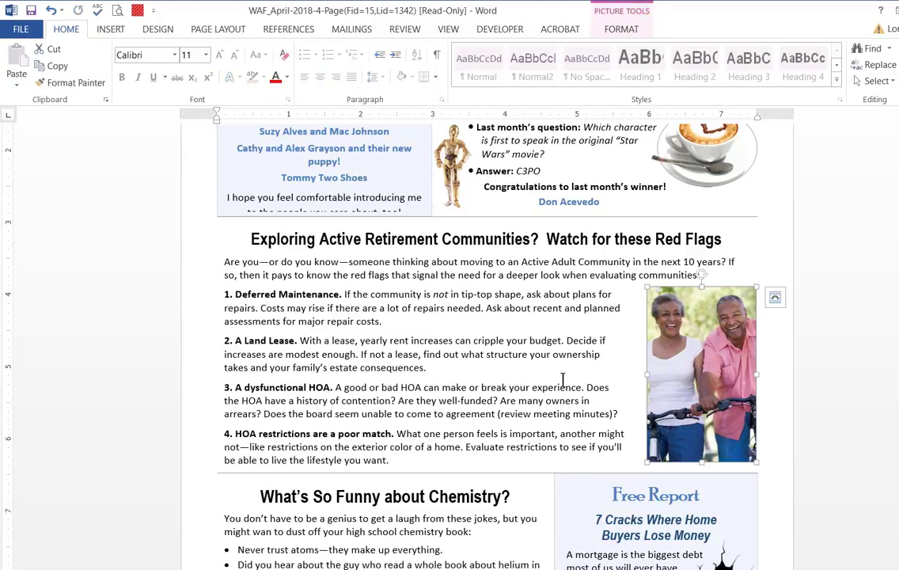
Delete the couple's photo and extend the numbered paragraphs' right indent back to the full width of the text box
scroll(716, 375, "up", 1)
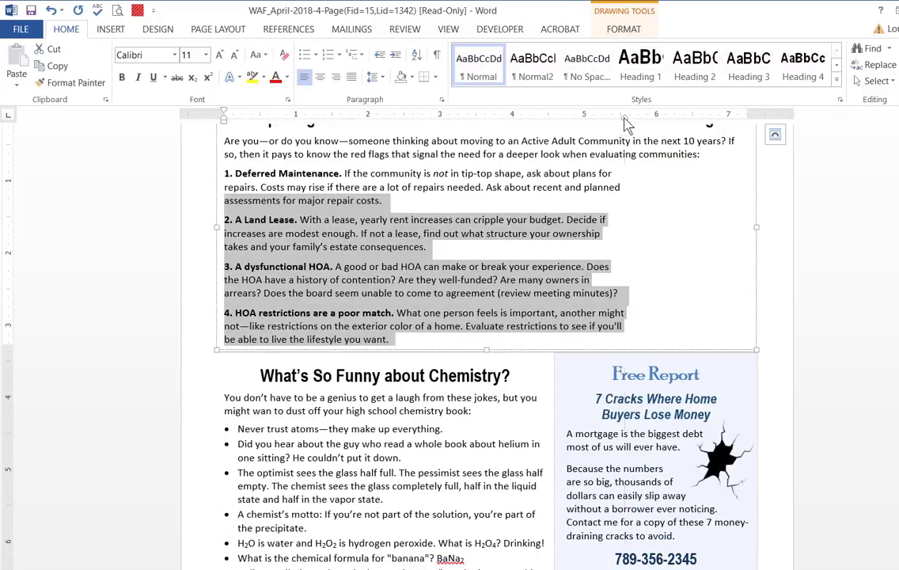
left_click_drag(624, 117, 746, 128)
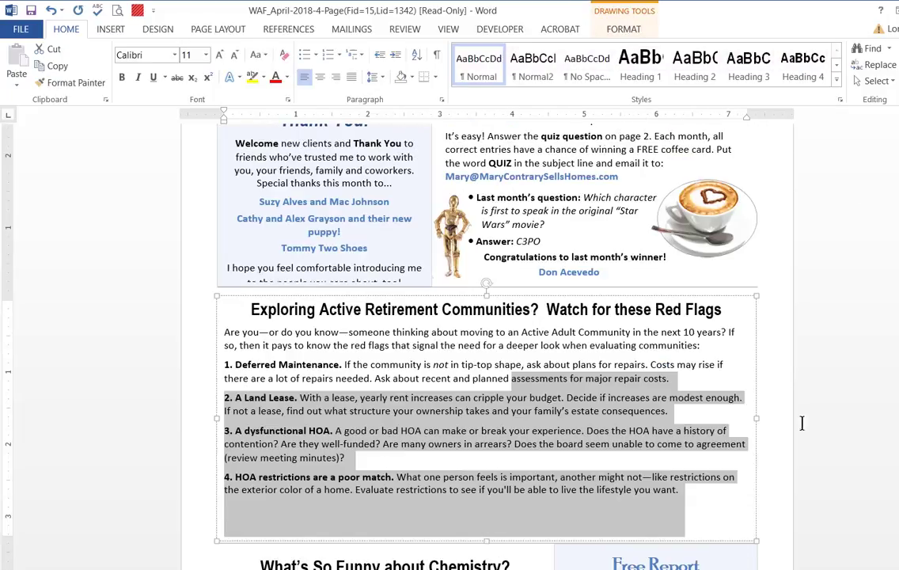
left_click(677, 431)
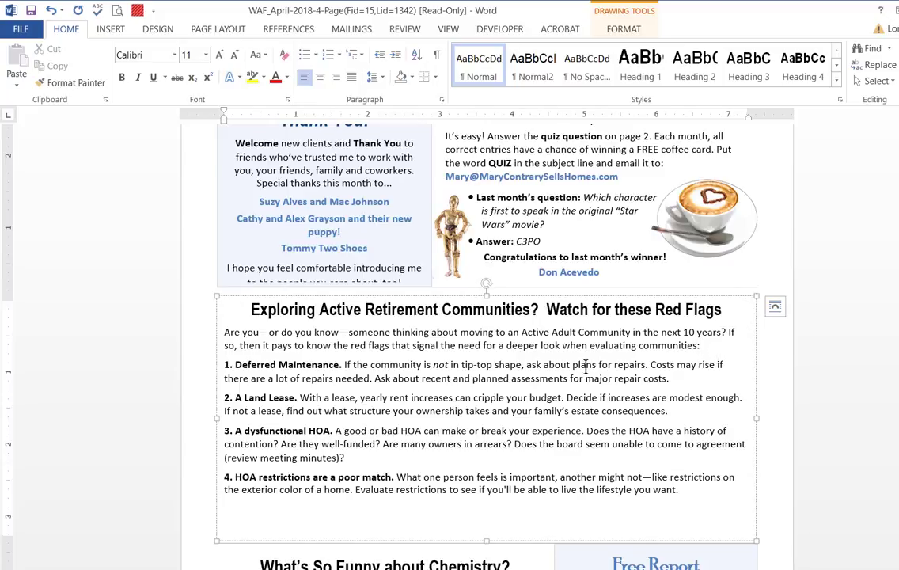
Try inserting the Capture picture after the retirement article's intro paragraph and shrinking it, and remove it again
left_click(110, 32)
left_click(129, 63)
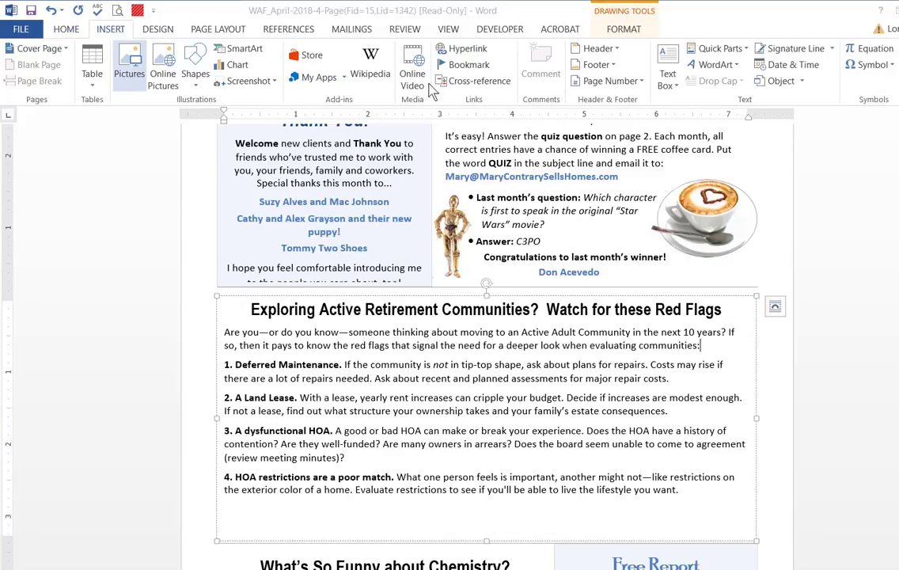
double_click(490, 118)
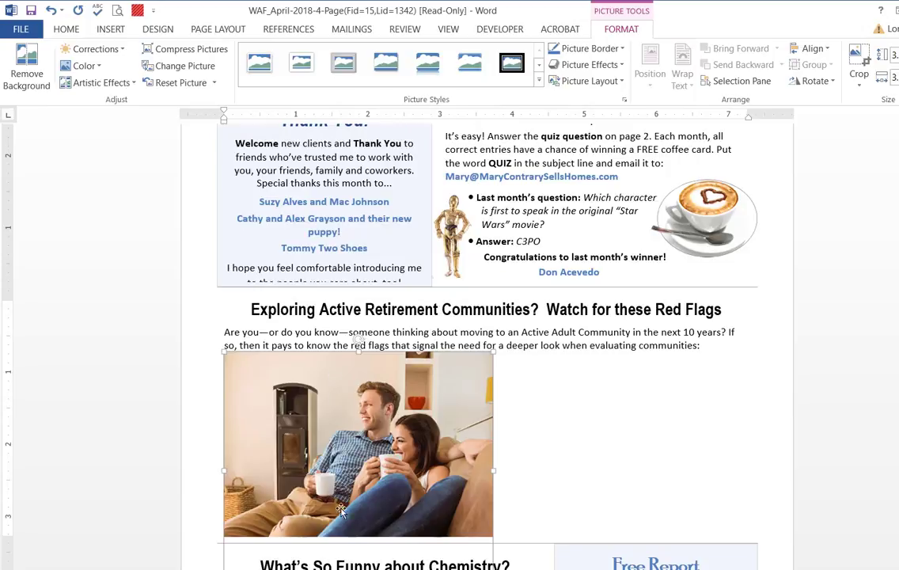
scroll(493, 540, "down", 2)
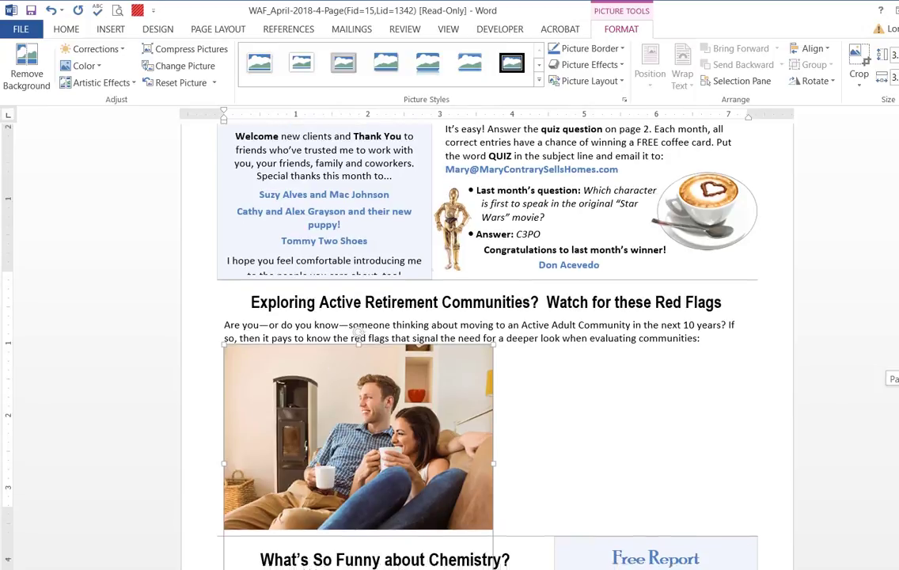
left_click_drag(493, 538, 315, 315)
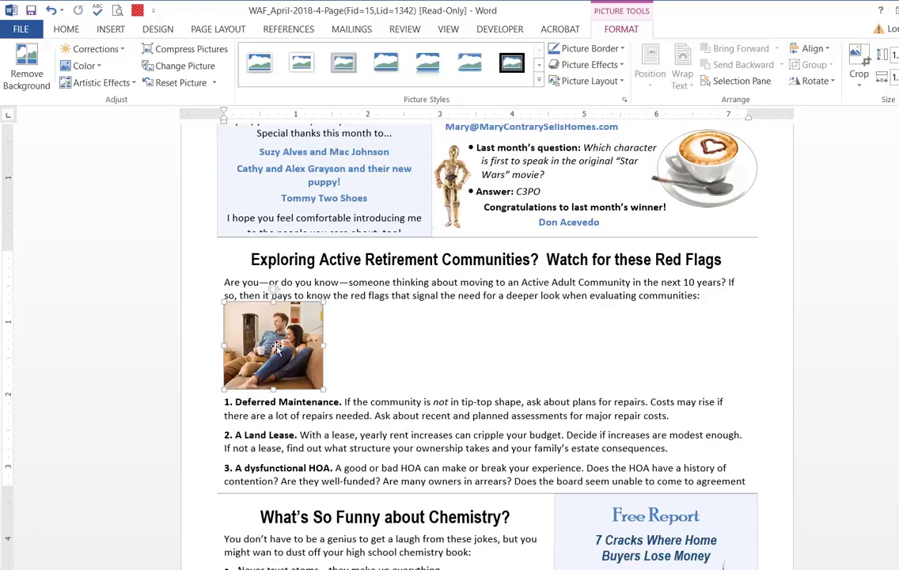
key("Delete")
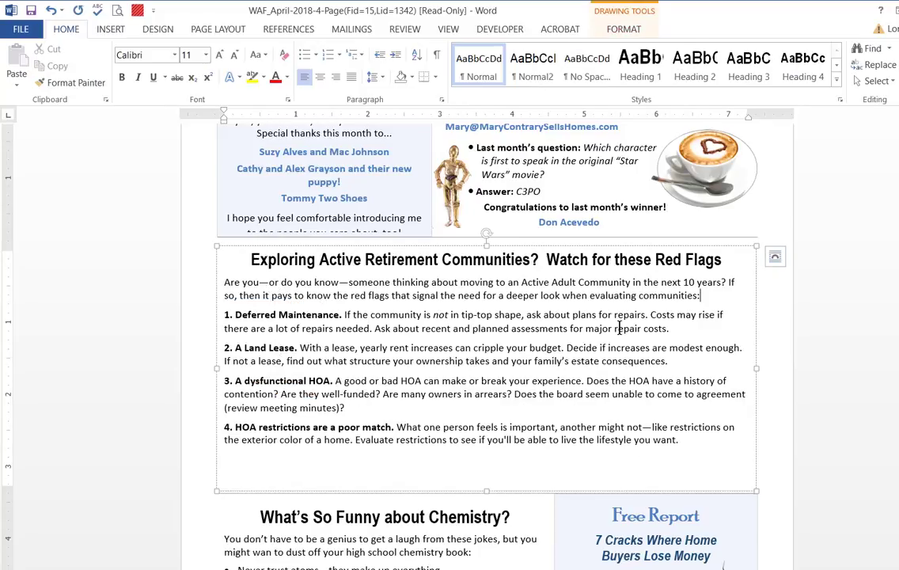
Set the right indent of the retirement article's intro paragraph and items 1 and 2 to about 4.8 inches
left_click(659, 282)
left_click_drag(659, 282, 669, 360)
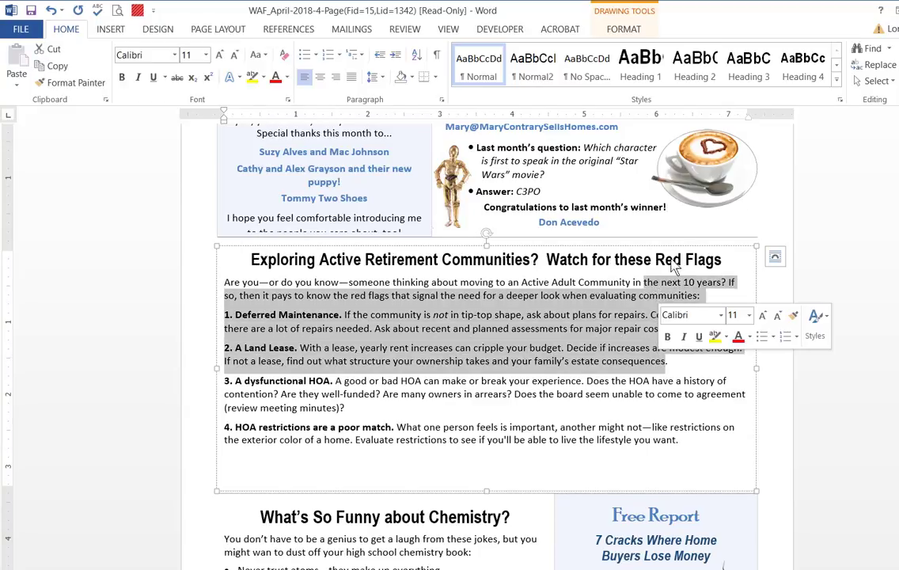
mouse_move(749, 119)
left_mouse_down()
mouse_move(645, 127)
mouse_move(582, 125)
mouse_move(571, 111)
left_mouse_up()
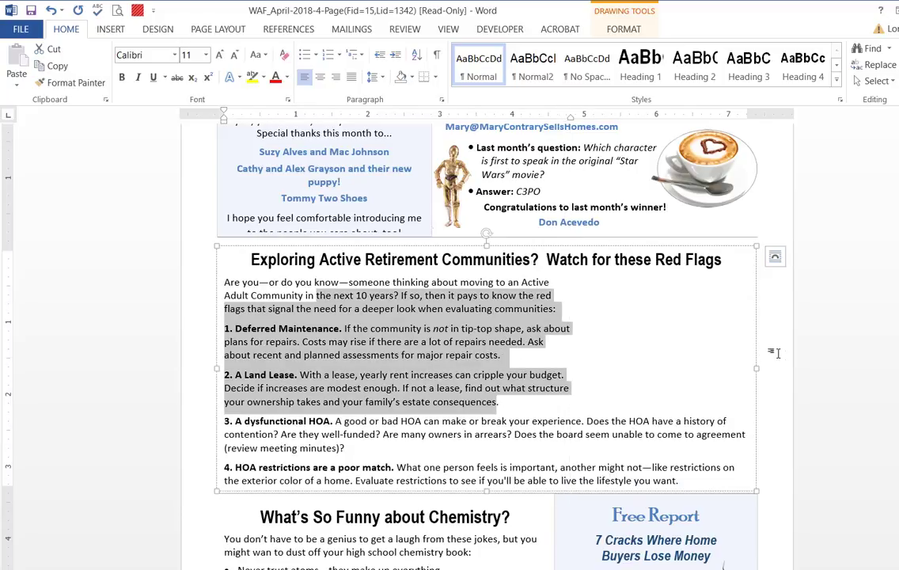
left_click(775, 355)
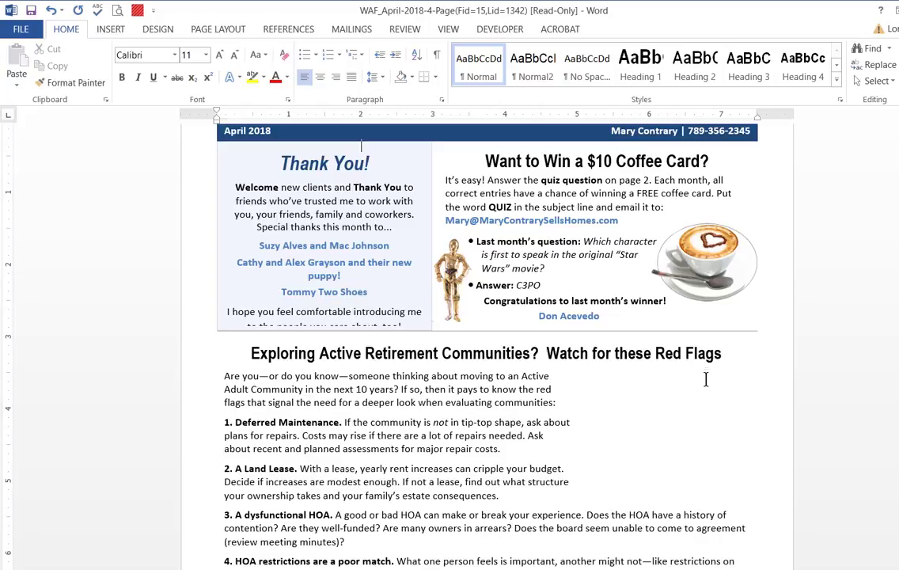
Try moving the April 2018 banner down over the Thank You box and undo the move
left_click_drag(898, 406, 898, 399)
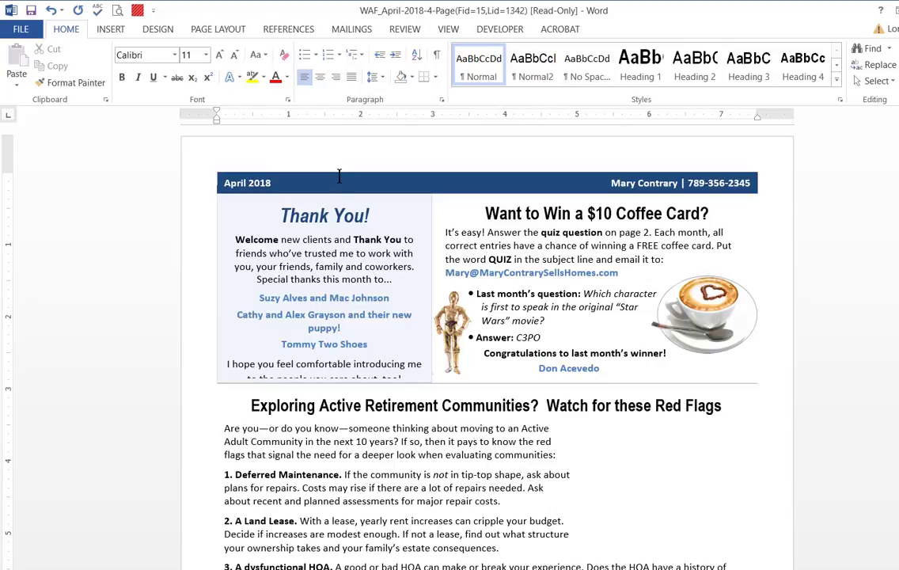
mouse_move(345, 181)
left_mouse_down()
mouse_move(337, 210)
mouse_move(306, 190)
mouse_move(380, 158)
left_mouse_up()
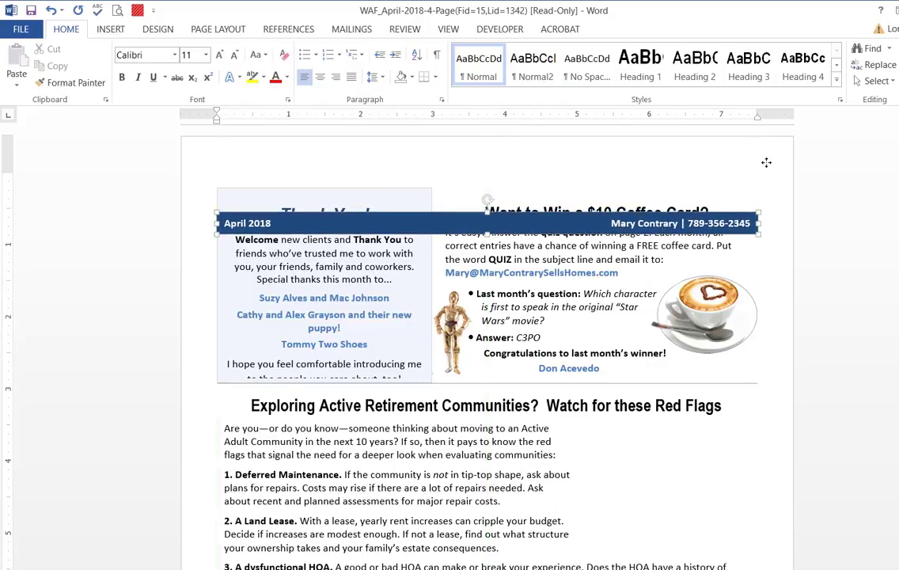
left_click(777, 167)
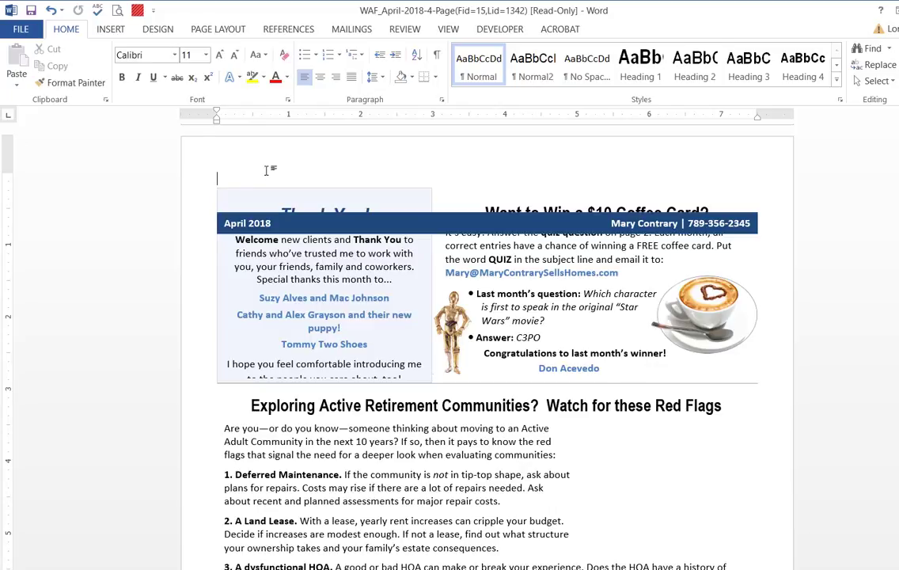
left_click(51, 10)
Insert the Capture picture outside the text boxes, above the April 2018 banner, and shrink it to about 2.6 inches wide
left_click(786, 166)
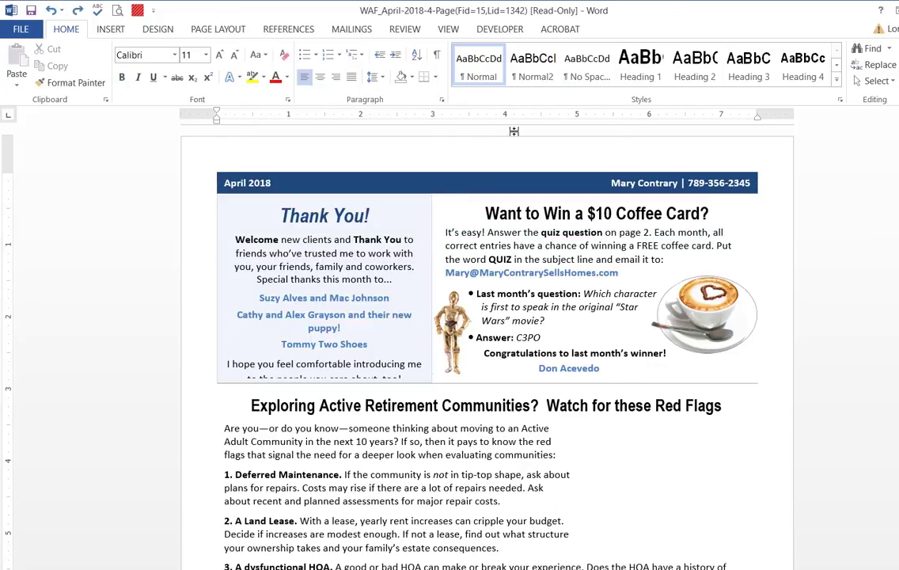
left_click(113, 31)
left_click(131, 63)
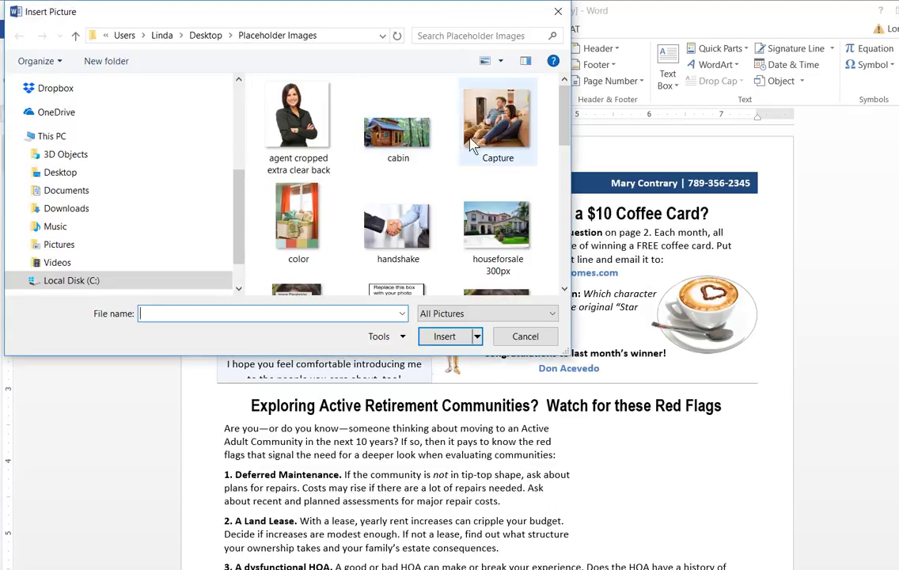
double_click(478, 140)
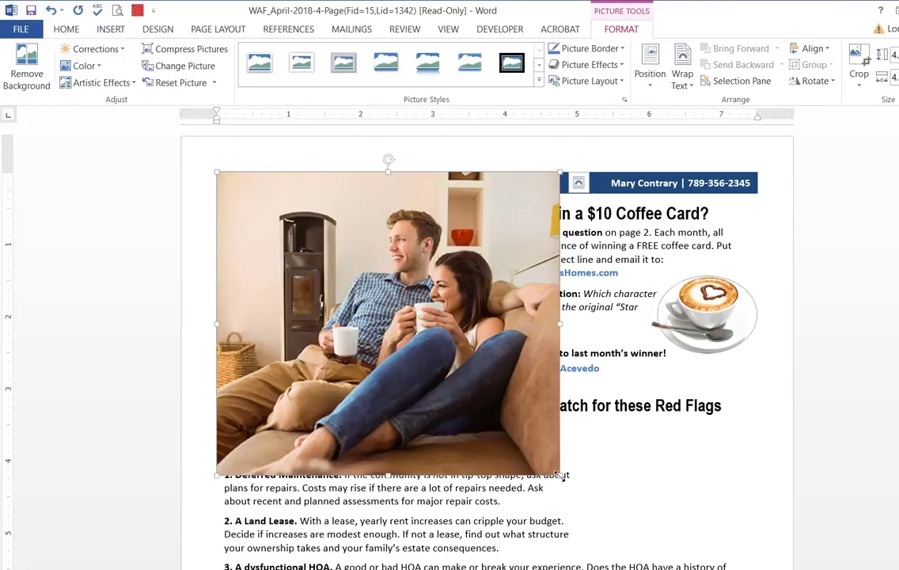
left_click_drag(557, 473, 407, 338)
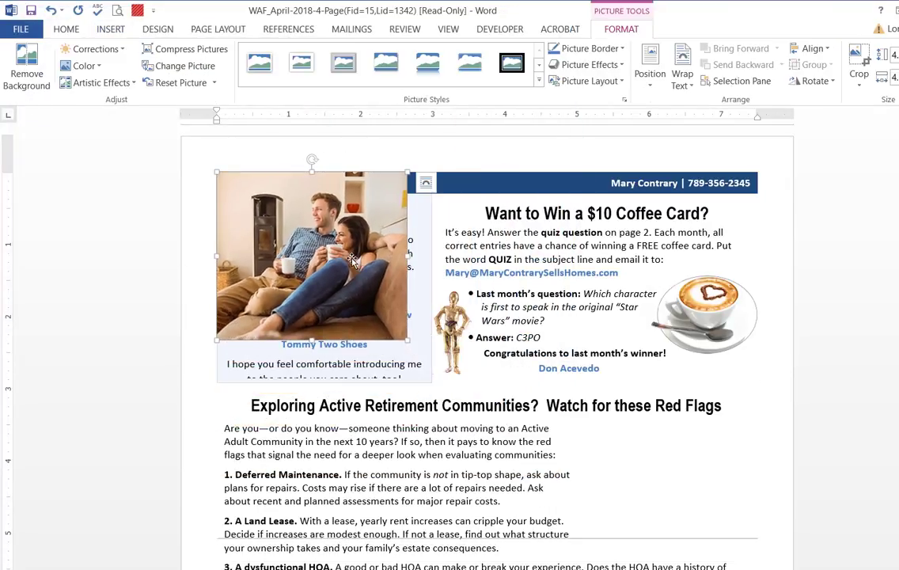
Set the couple's photo to wrap In Front of Text and check its layout options
left_click(682, 75)
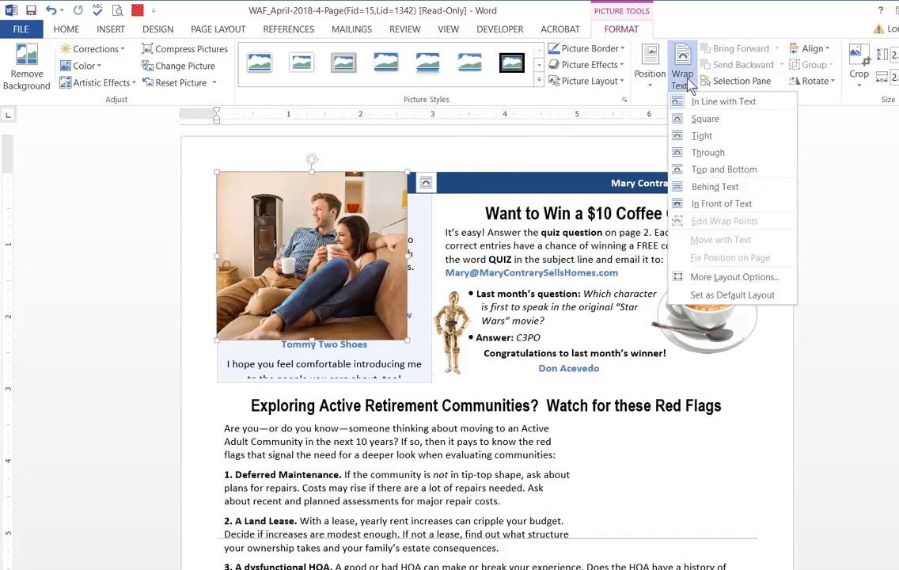
left_click(706, 205)
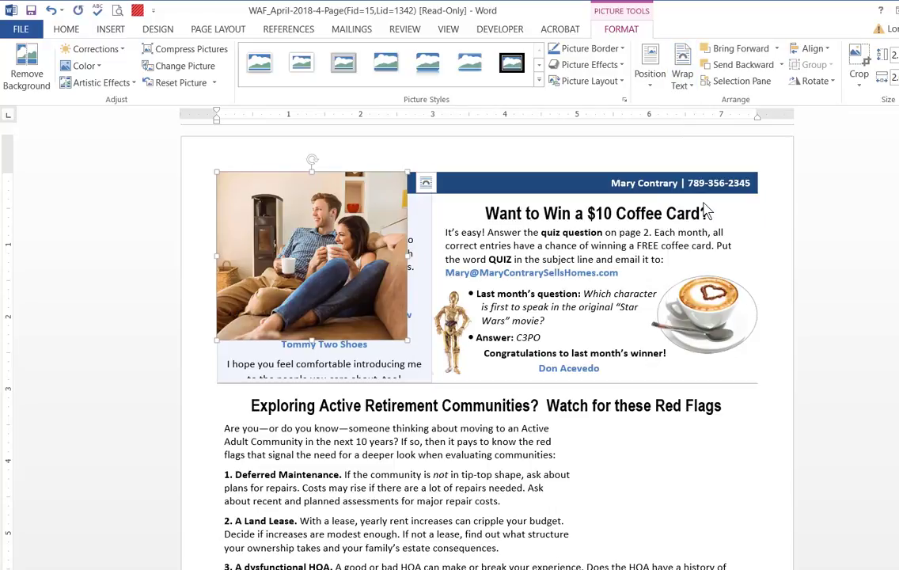
left_click(425, 183)
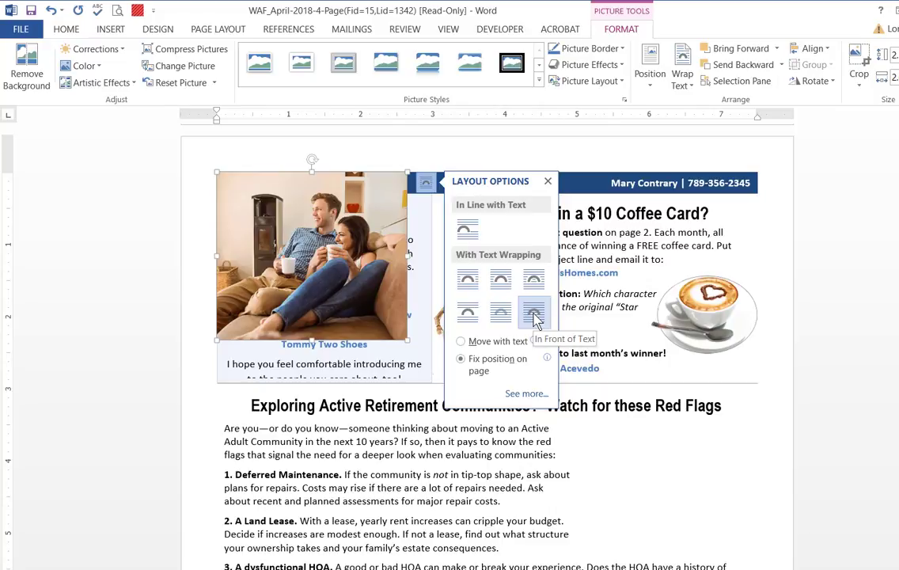
Move the couple's photo into the gap at the right of the retirement article and shrink it to about 2.1 inches wide
left_click_drag(379, 265, 531, 364)
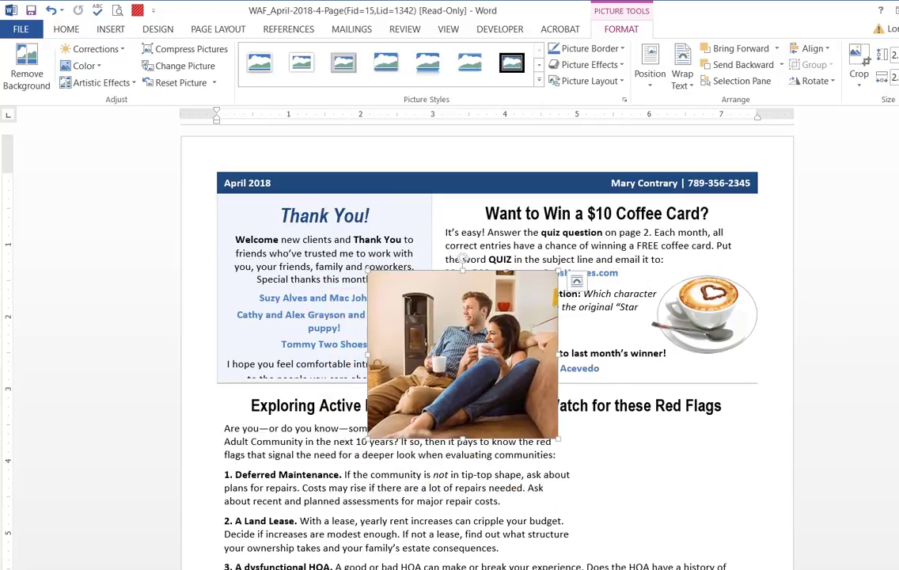
scroll(504, 250, "down", 8)
scroll(504, 250, "up", 6)
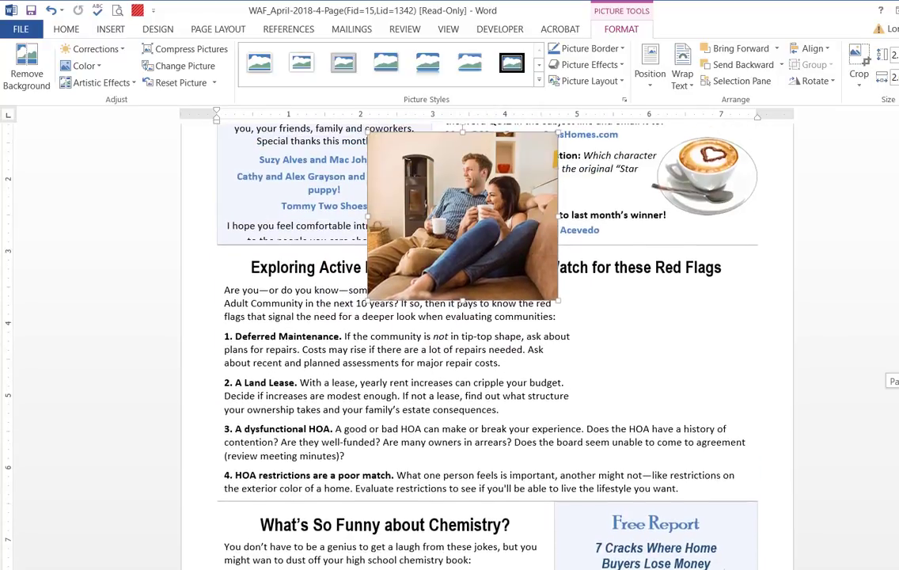
left_click_drag(504, 250, 626, 460)
left_click_drag(560, 486, 598, 436)
Widen the retirement article's intro paragraph and items 1 and 2 to a right indent of about 5.2 inches and nudge the photo slightly right
mouse_move(548, 325)
left_mouse_down()
mouse_move(557, 416)
mouse_move(568, 432)
left_mouse_up()
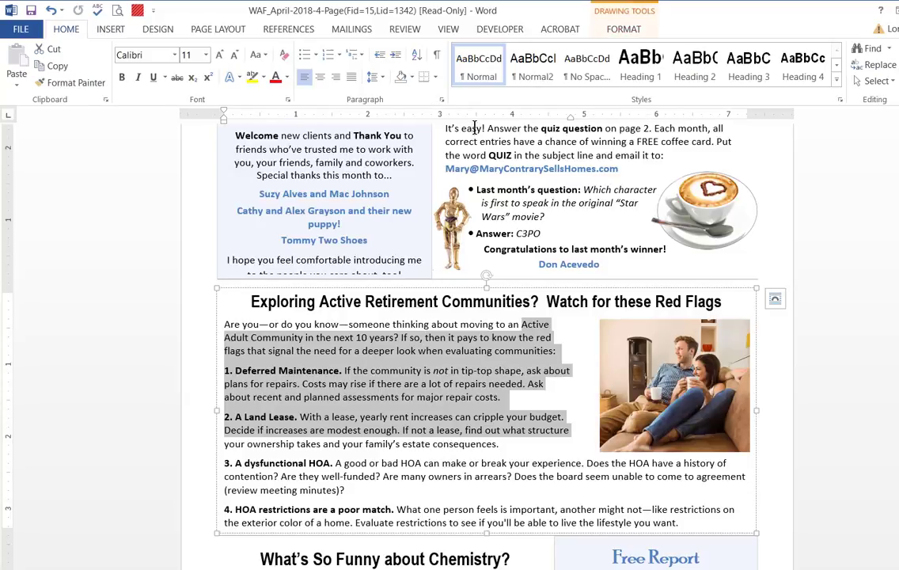
left_click_drag(570, 120, 597, 120)
left_click(686, 388)
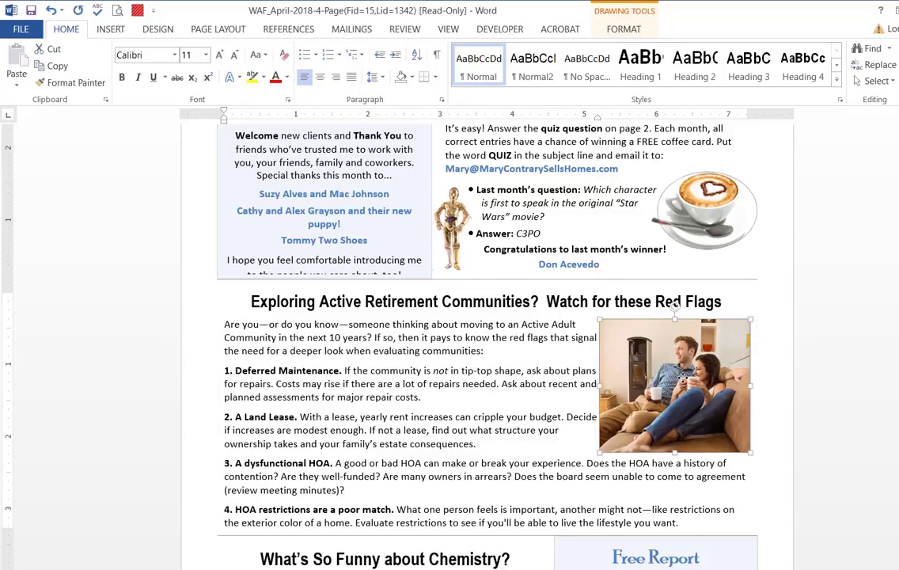
key("ctrl+Home")
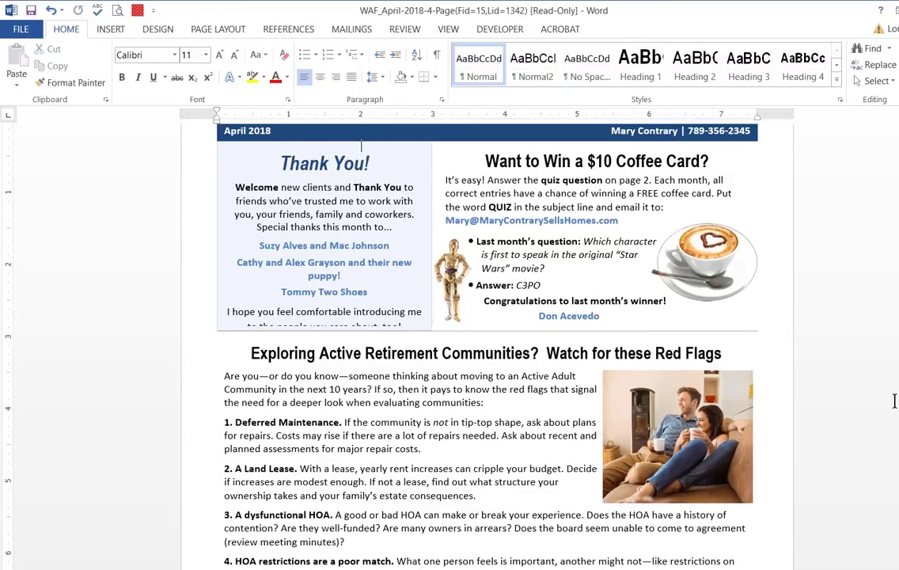
Delete all the bulleted jokes from the chemistry article and replace its heading with "This Is My New Listing"
scroll(361, 145, "down", 10)
scroll(361, 145, "up", 2)
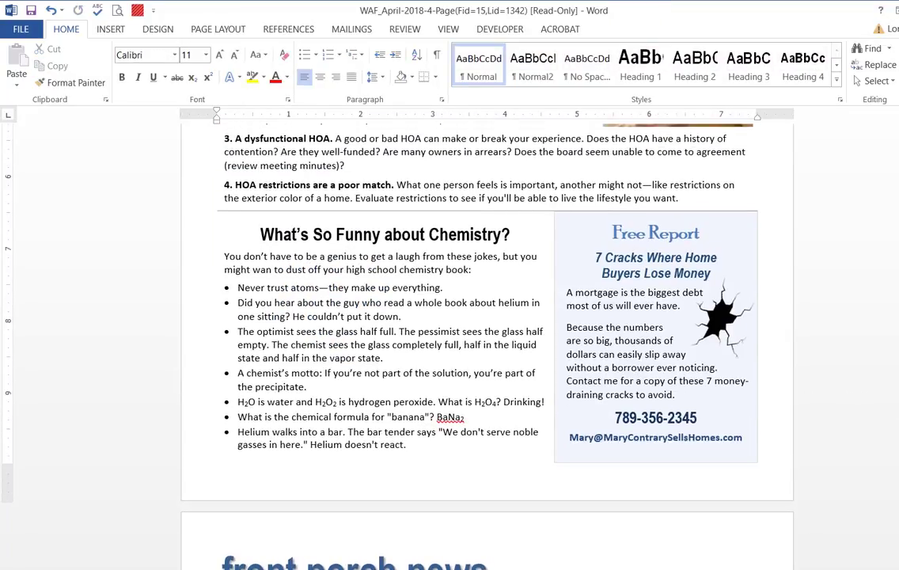
left_click(482, 273)
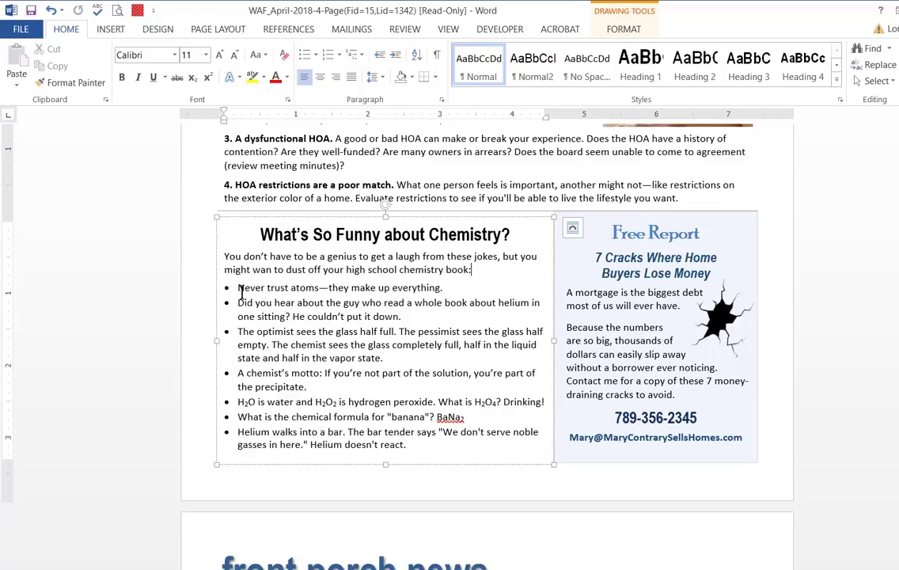
left_click_drag(239, 287, 488, 440)
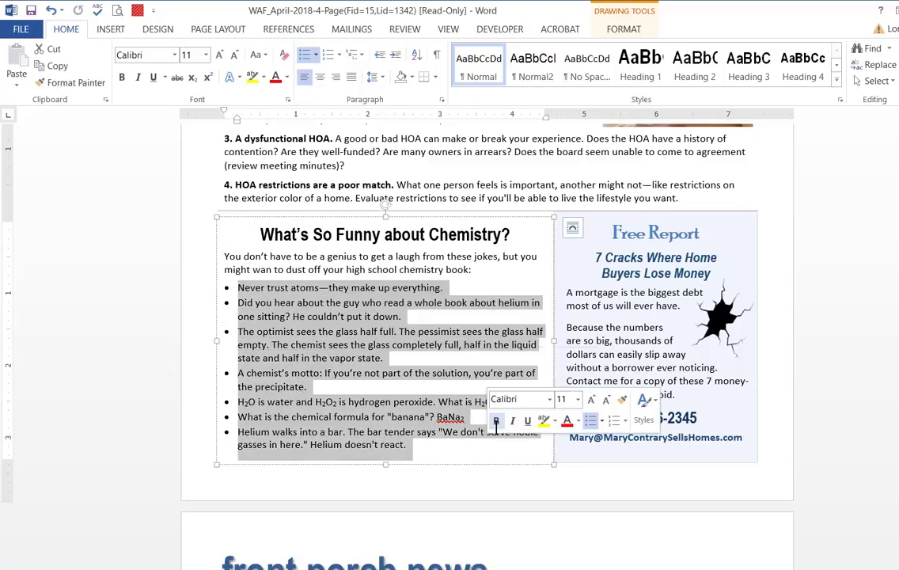
key("Delete")
key("BackSpace")
key("BackSpace")
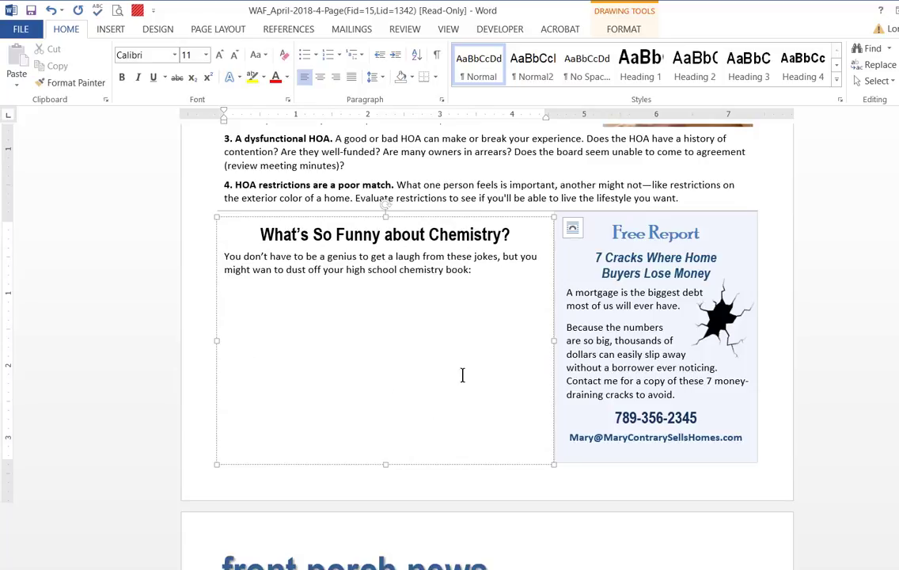
left_click_drag(260, 235, 515, 238)
type("This Is My New Listing")
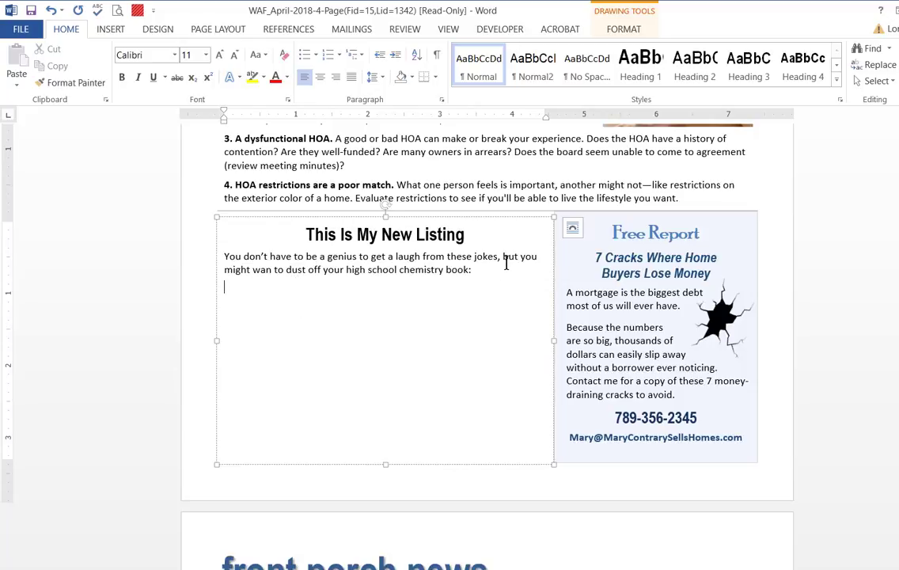
Insert the cabin picture below the new listing article's intro text and enlarge it to about 4.4 inches wide
left_click(108, 32)
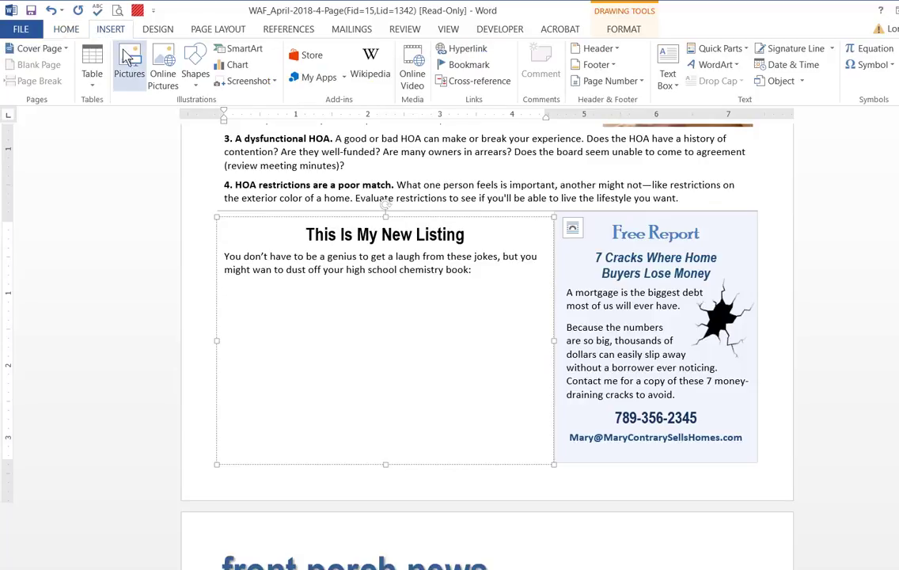
left_click(127, 59)
double_click(386, 133)
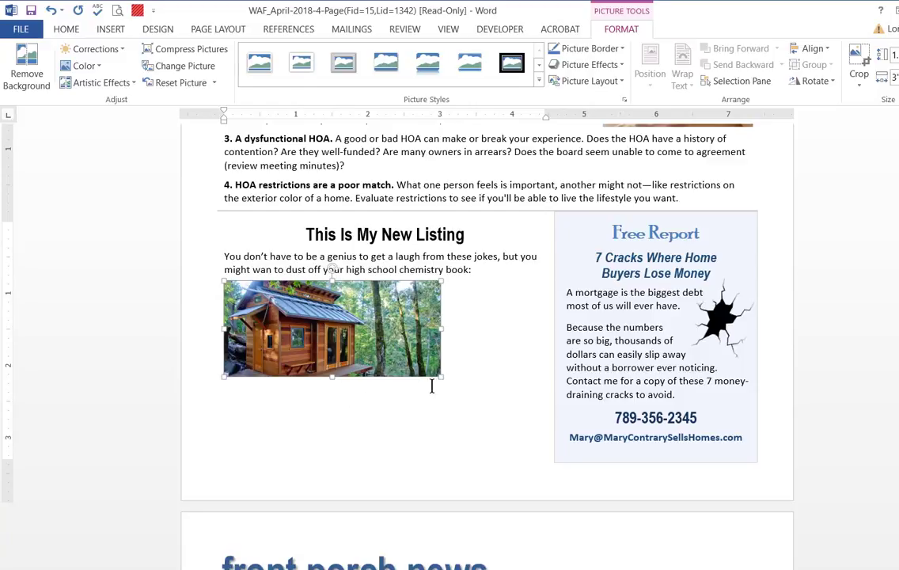
left_click_drag(479, 402, 542, 407)
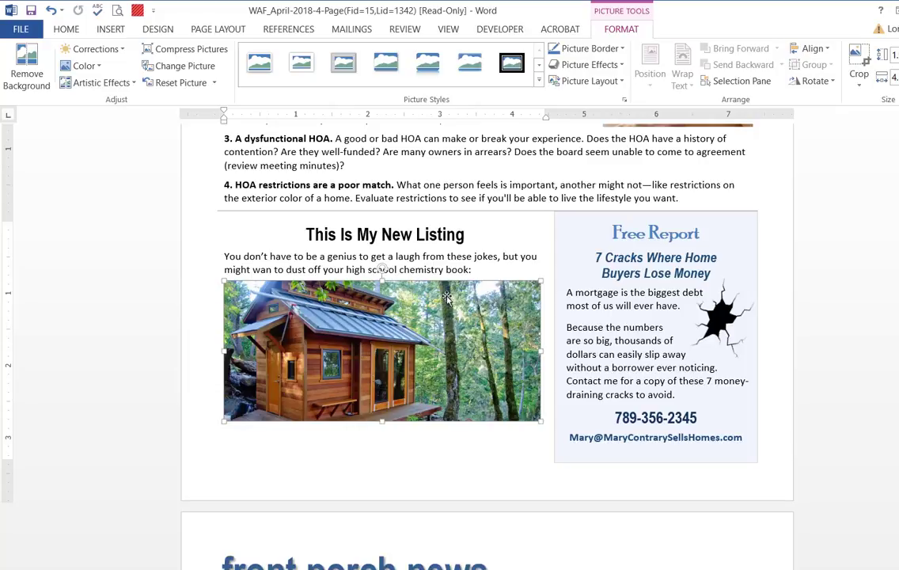
Add the caption "This is a caption." directly below the cabin picture
left_click(542, 411)
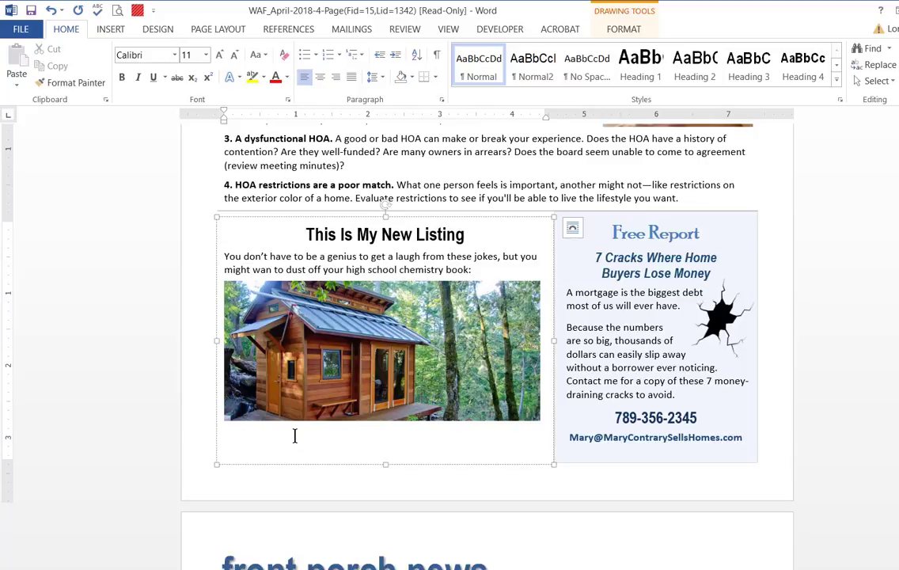
type("This is a caption")
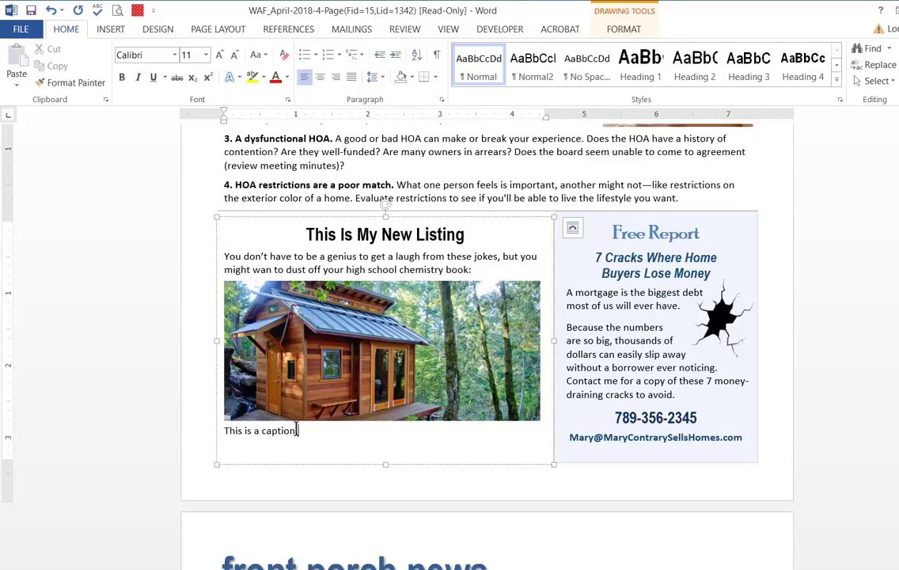
type(".")
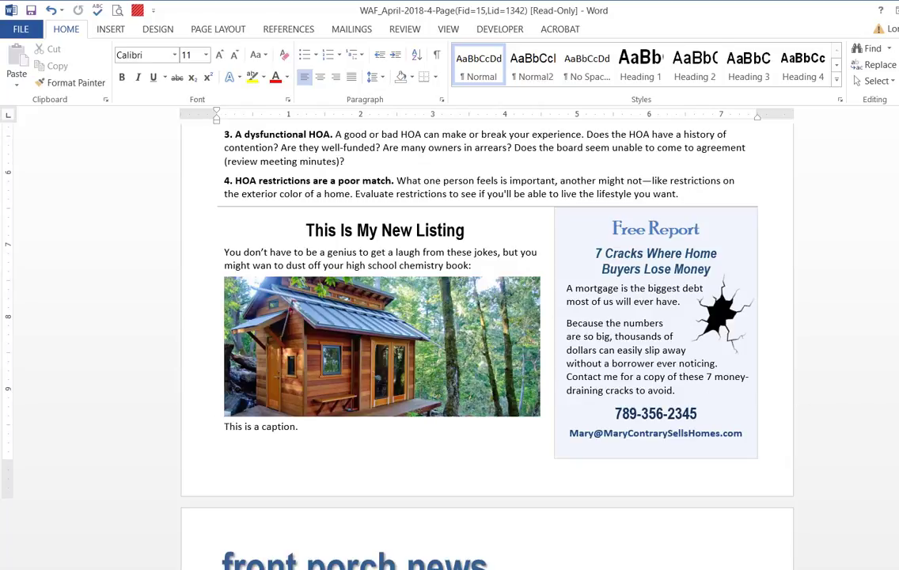
Look through the newsletter pages and nudge the couple's photo slightly up and right beside the retirement article
scroll(487, 340, "up", 15)
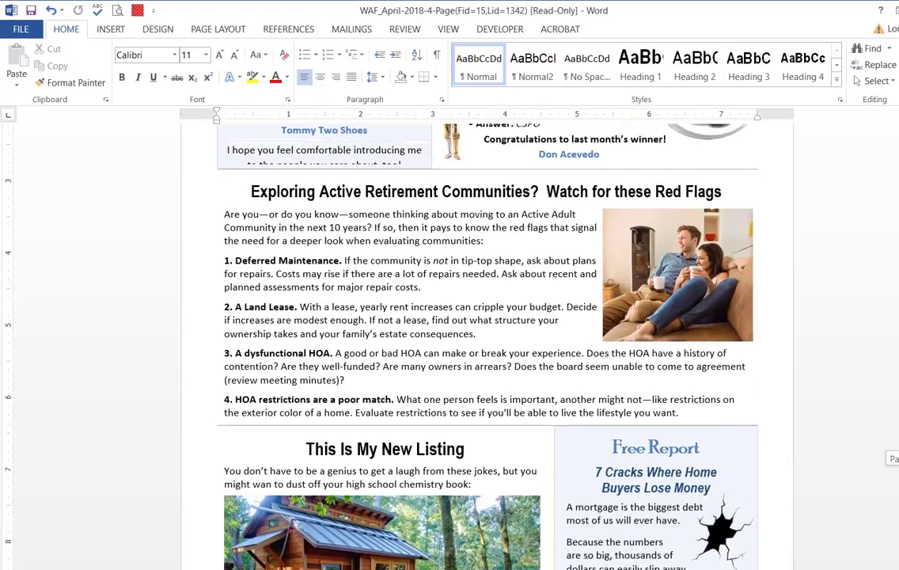
scroll(487, 340, "up", 15)
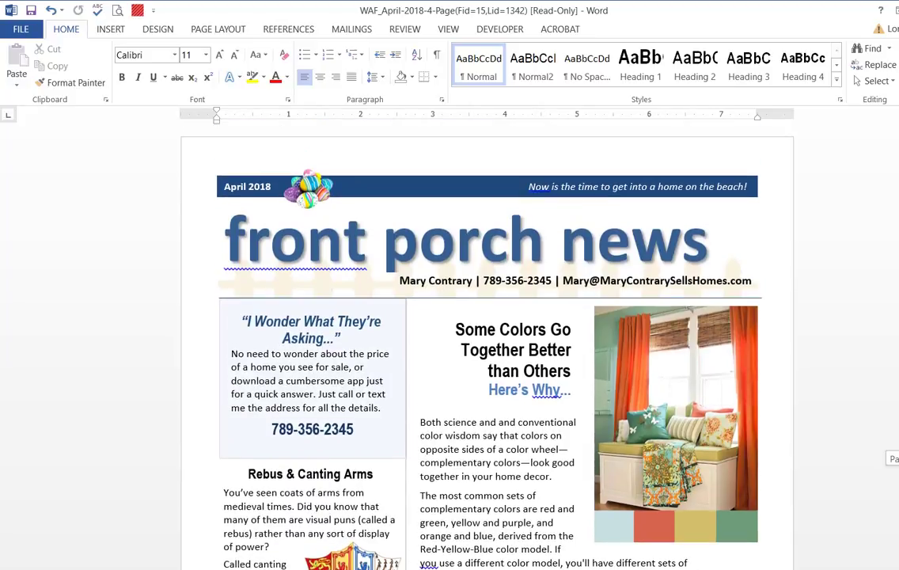
scroll(639, 483, "down", 20)
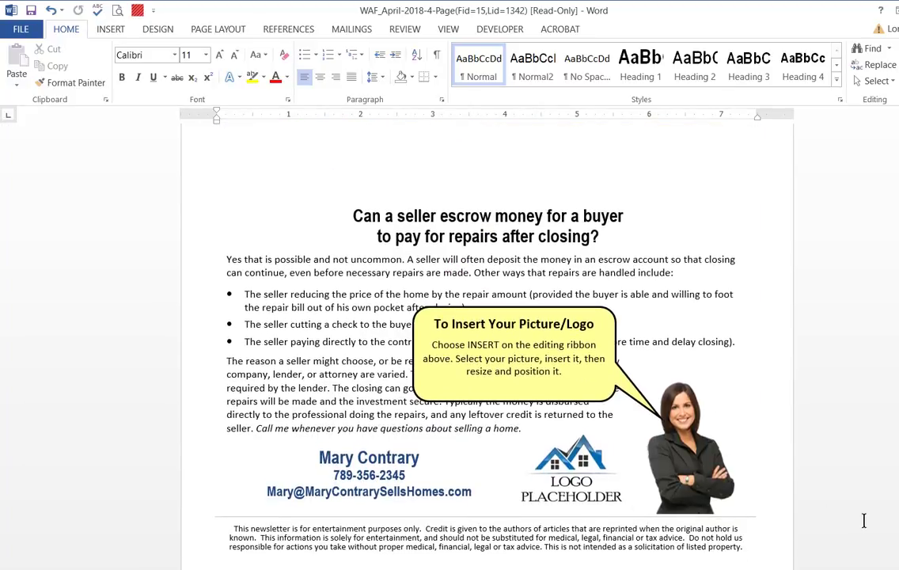
scroll(486, 340, "up", 20)
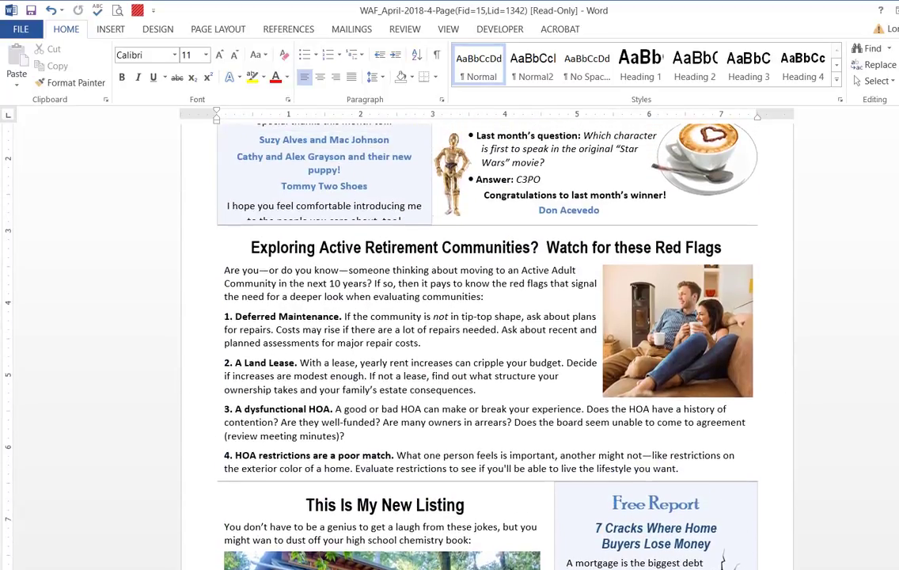
left_click_drag(607, 296, 664, 323)
scroll(874, 370, "up", 12)
scroll(875, 370, "down", 5)
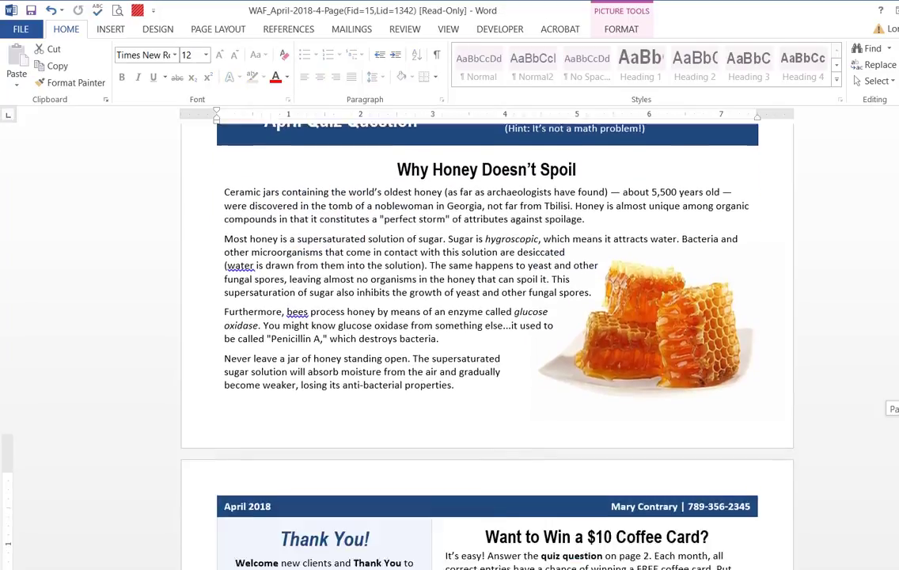
scroll(874, 370, "down", 1)
left_click(781, 286)
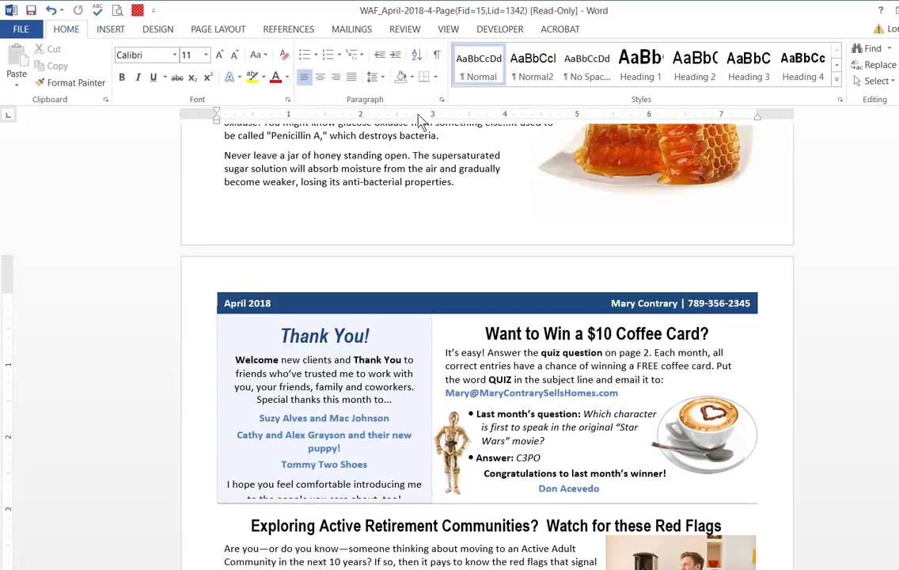
scroll(507, 323, "down", 8)
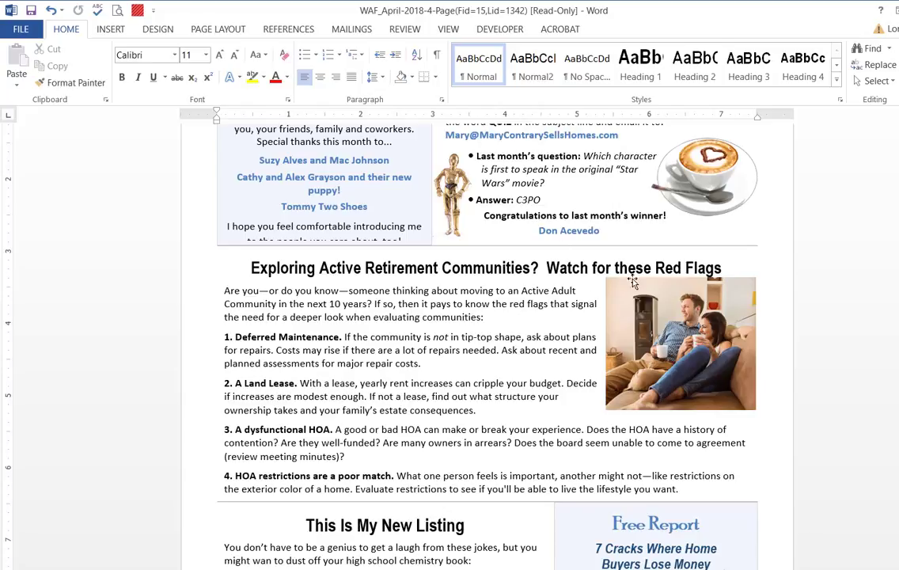
scroll(714, 277, "down", 6)
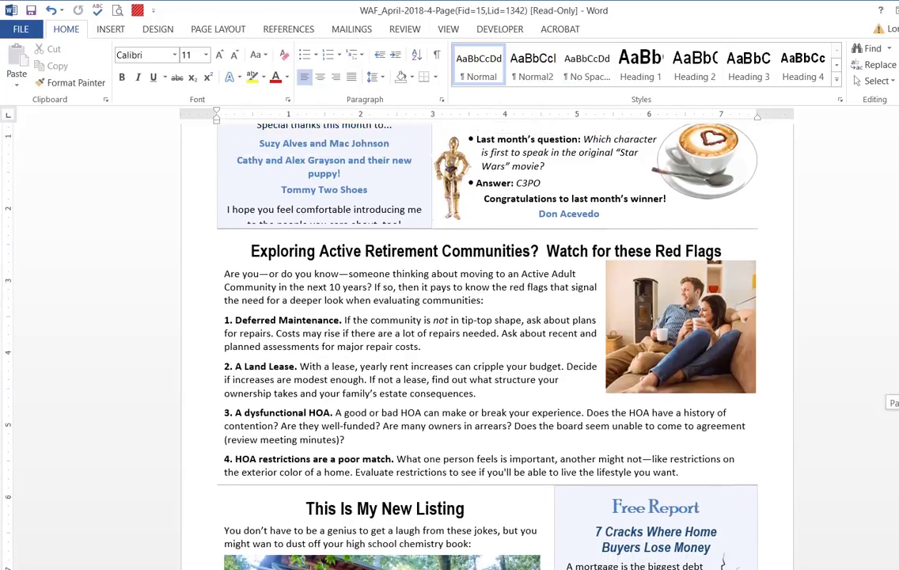
scroll(450, 457, "down", 2)
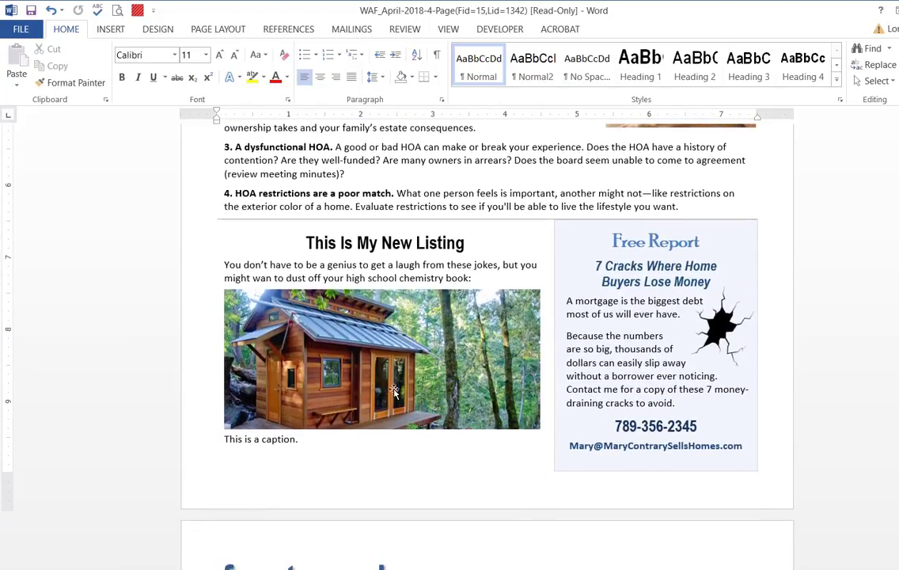